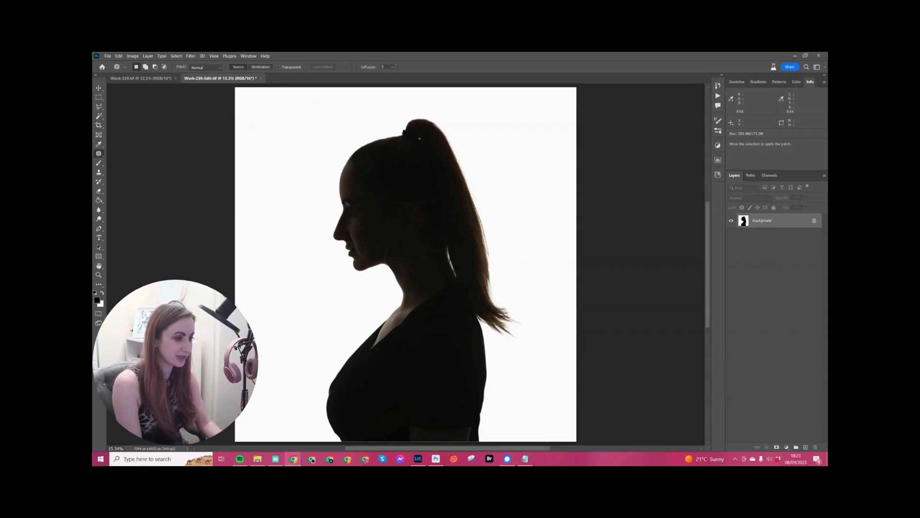
# Desaturate the silhouette portrait with a Hue/Saturation adjustment
pyautogui.click(202, 258)
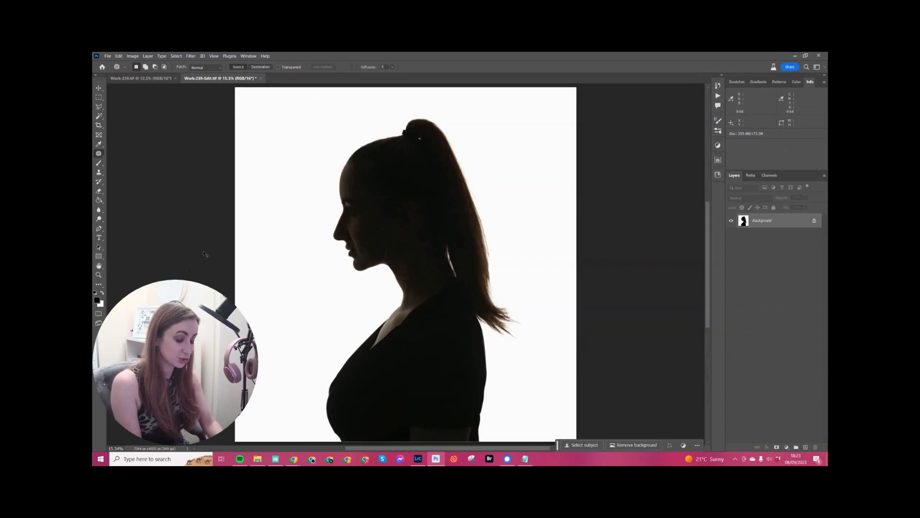
pyautogui.hotkey('ctrl', 'u')
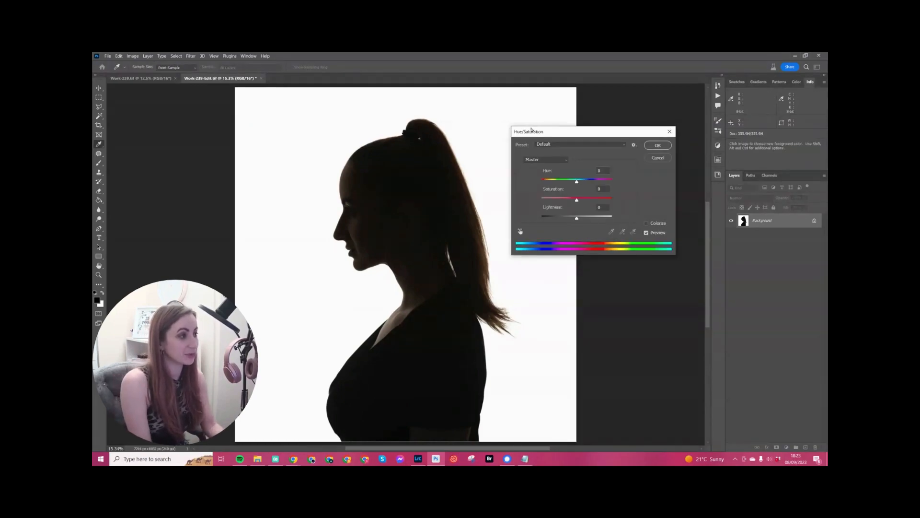
pyautogui.moveTo(531, 130); pyautogui.dragTo(517, 137)
pyautogui.moveTo(556, 203); pyautogui.dragTo(531, 204)
pyautogui.click(638, 149)
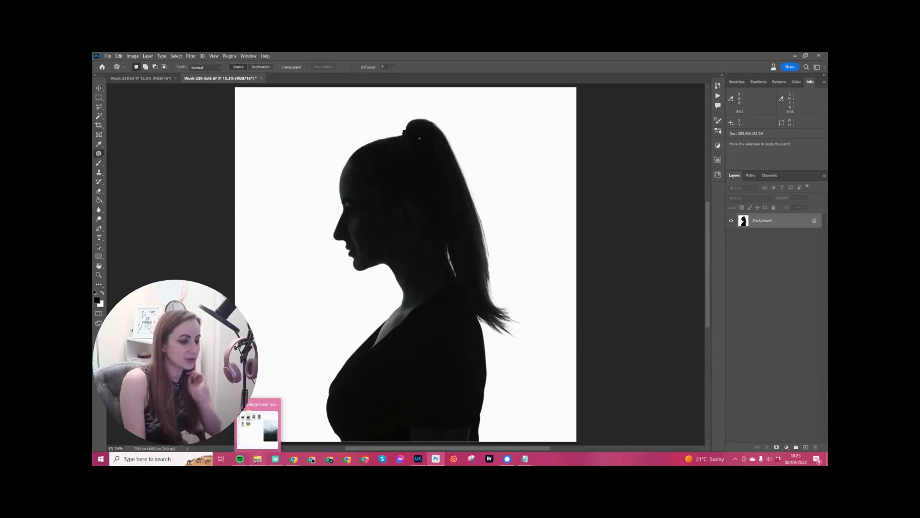
# Open the "Bakcground options" folder in File Explorer and preview the candidate background images
pyautogui.click(258, 458)
pyautogui.moveTo(358, 84); pyautogui.dragTo(609, 112)
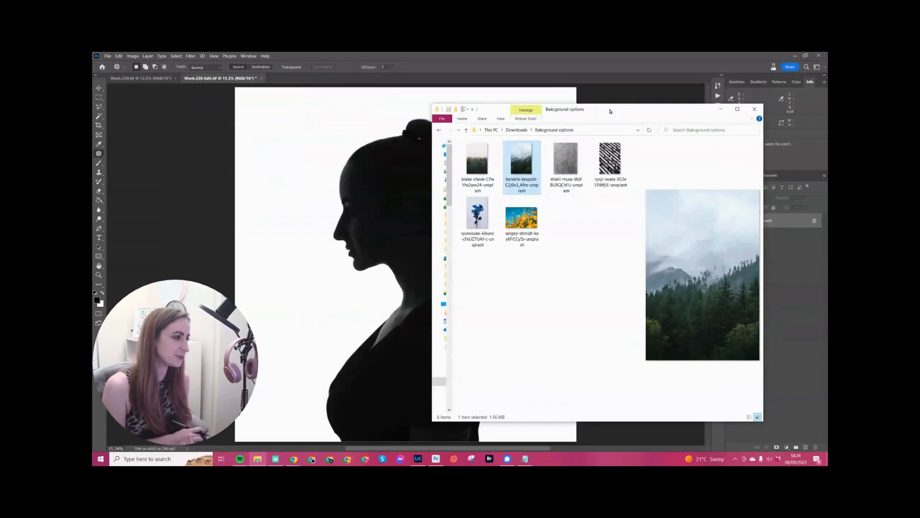
pyautogui.click(477, 160)
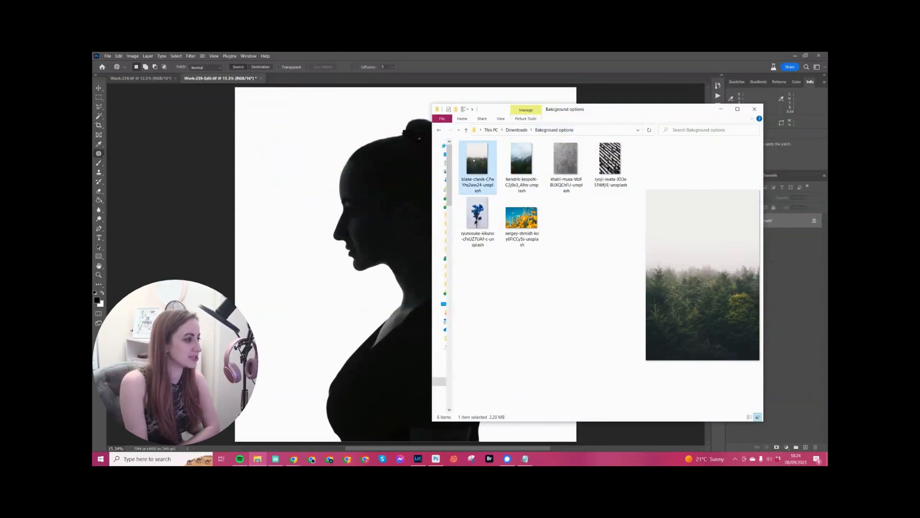
pyautogui.click(560, 160)
pyautogui.click(607, 158)
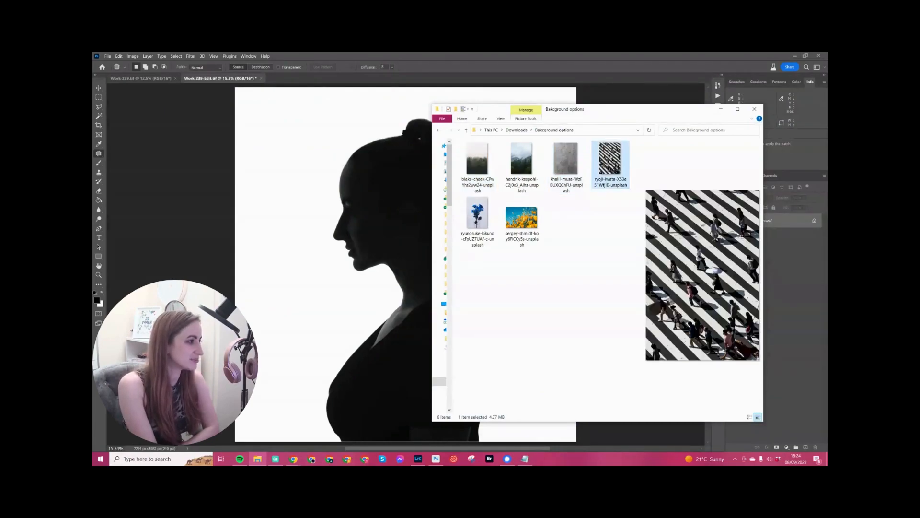
pyautogui.click(521, 218)
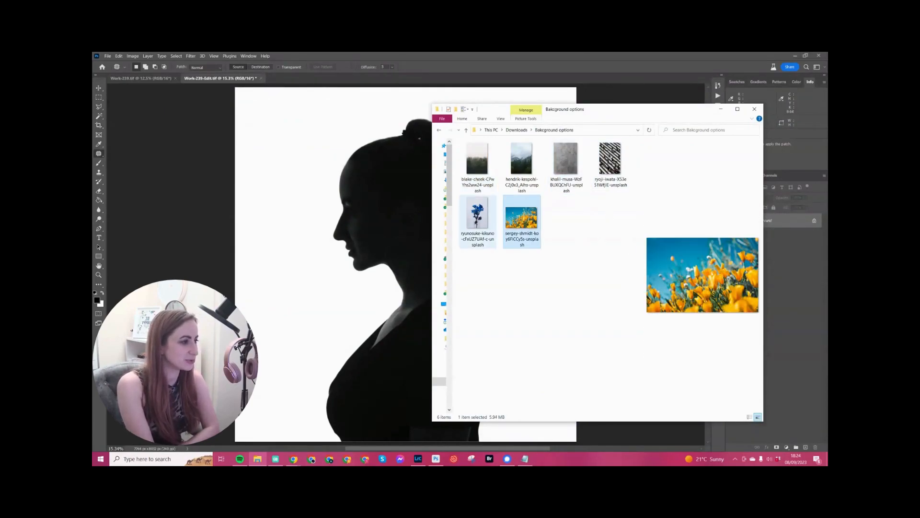
# Place the blake-cheek foggy forest image as a new layer over the silhouette and nudge it slightly right
pyautogui.click(485, 161)
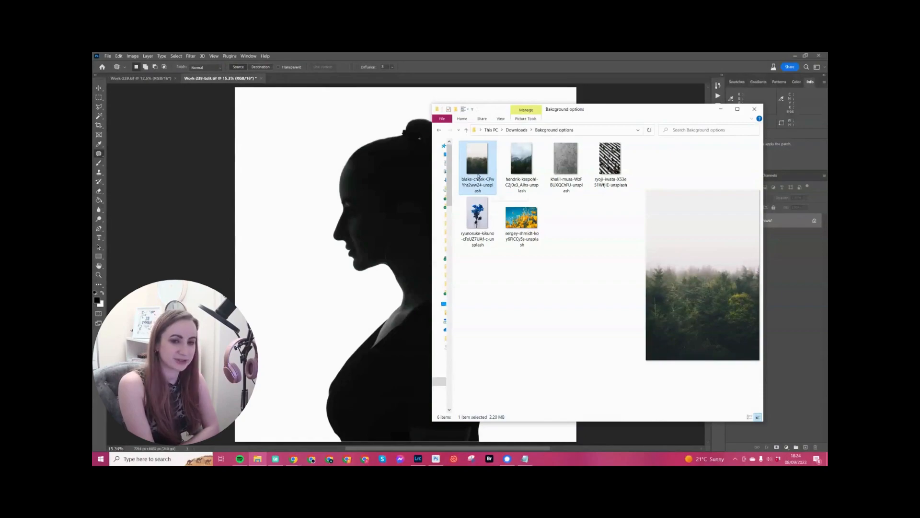
pyautogui.moveTo(480, 185); pyautogui.dragTo(379, 207)
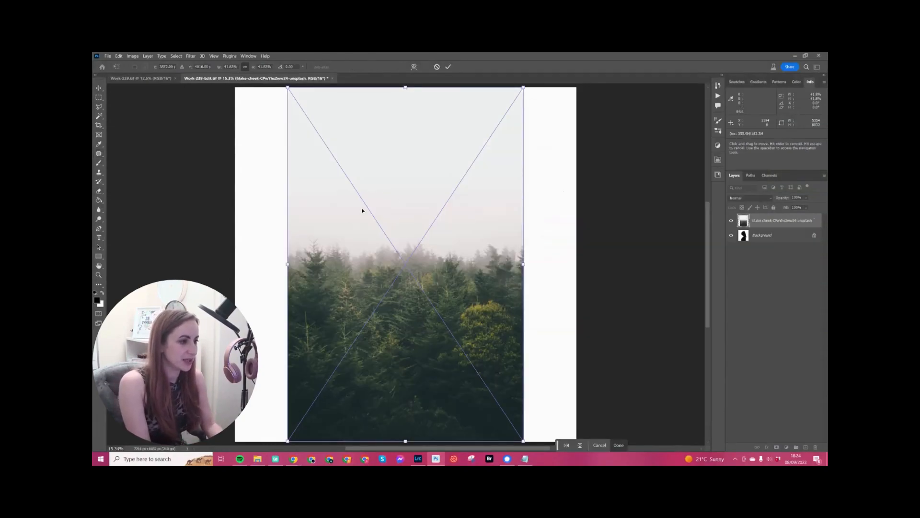
pyautogui.press('Return')
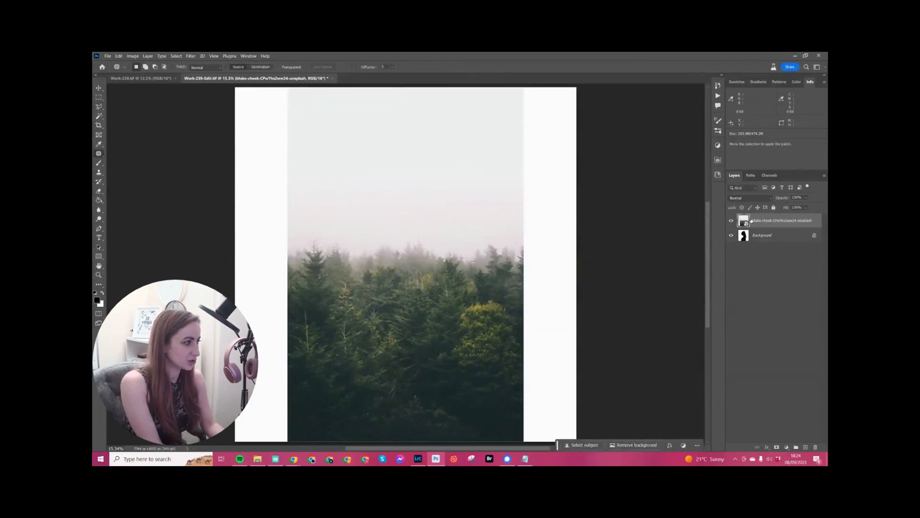
pyautogui.press('v')
pyautogui.moveTo(407, 261)
pyautogui.mouseDown()
pyautogui.moveTo(425, 233)
pyautogui.moveTo(405, 273)
pyautogui.moveTo(411, 263)
pyautogui.mouseUp()
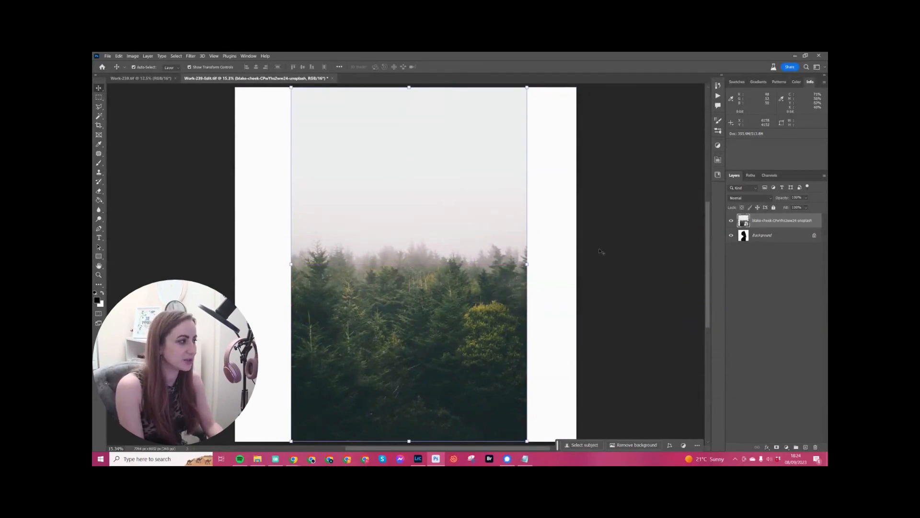
# Try the Dissolve, Darken and Multiply blend modes on the forest layer and settle on Lighten
pyautogui.click(770, 200)
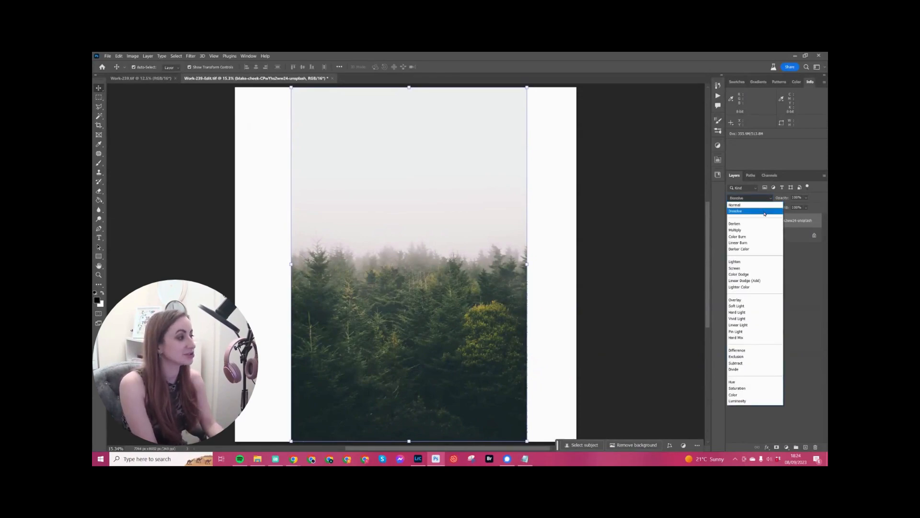
pyautogui.click(761, 210)
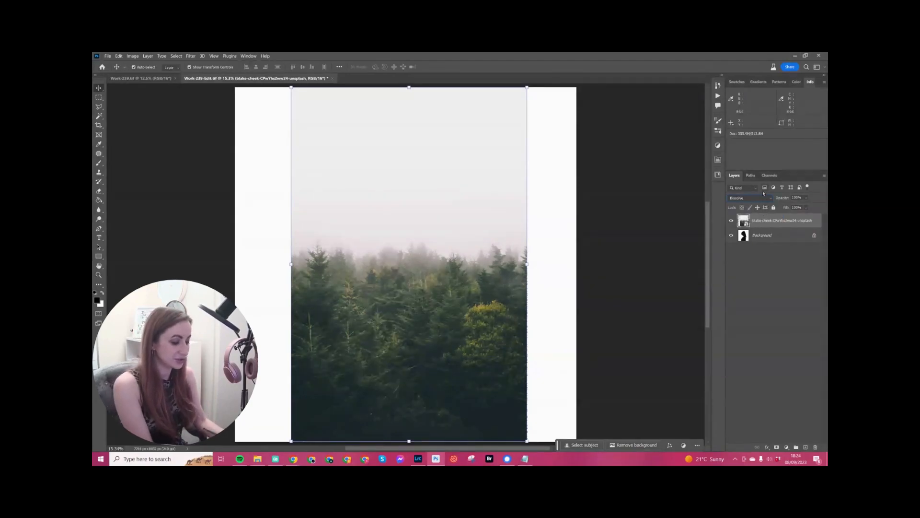
pyautogui.press('Down')
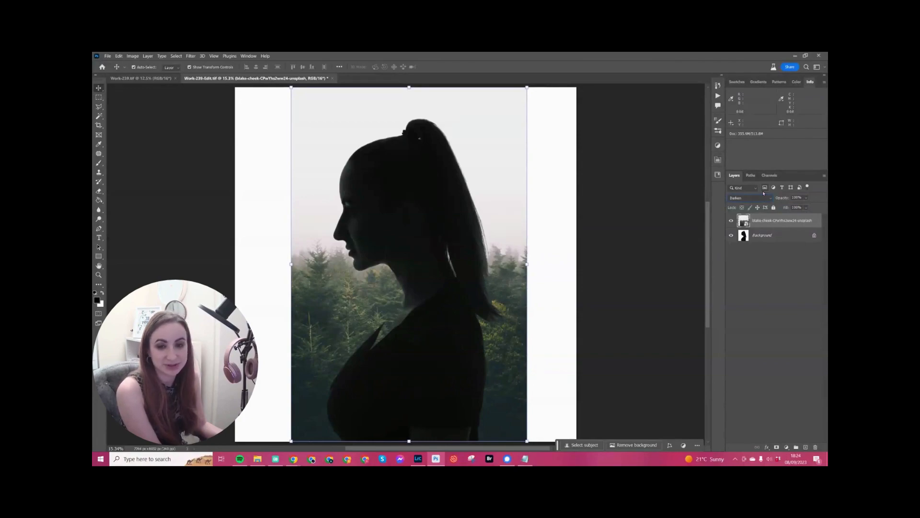
pyautogui.press('Down')
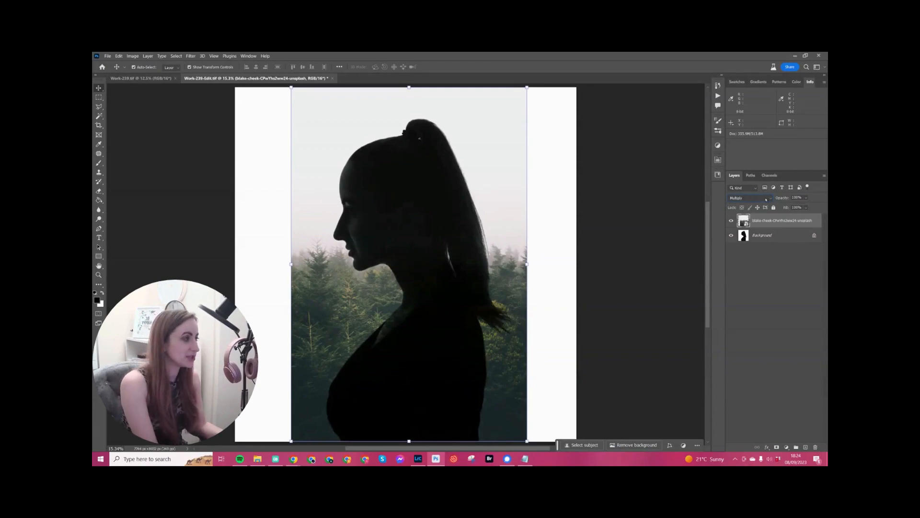
pyautogui.click(772, 199)
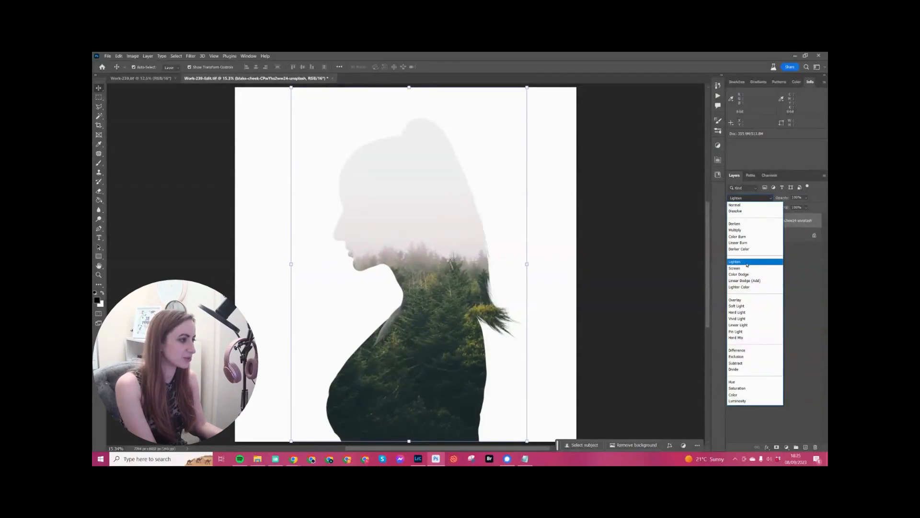
pyautogui.click(746, 264)
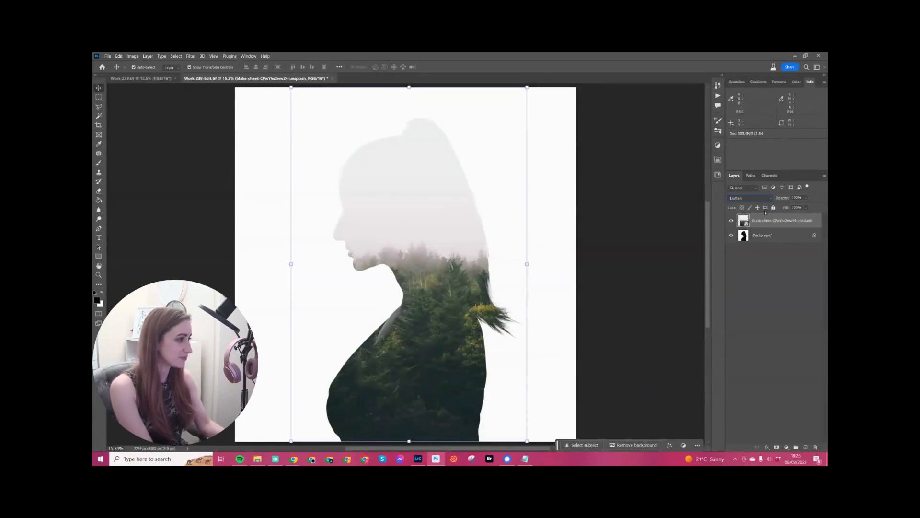
# Enlarge the forest image to about 51% and reposition it over the silhouette, keeping its opacity at 100%
pyautogui.moveTo(436, 258); pyautogui.dragTo(440, 277)
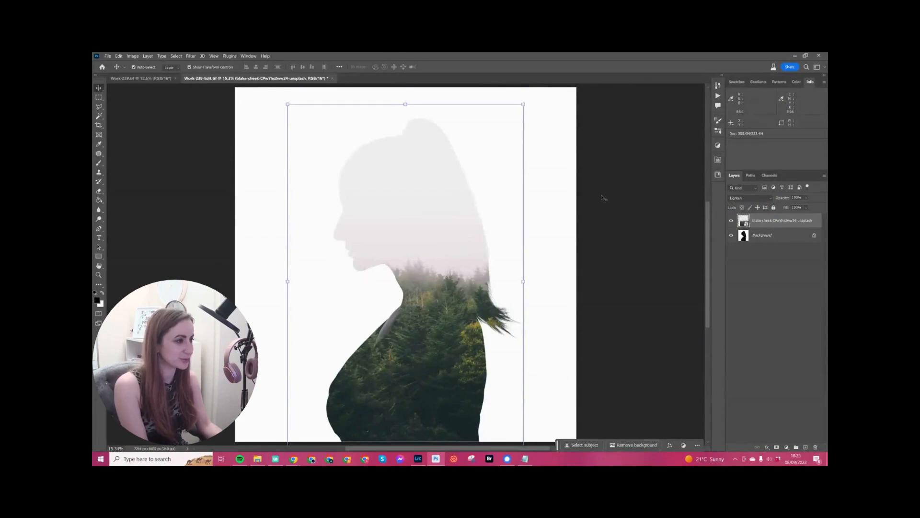
pyautogui.hotkey('ctrl', '-')
pyautogui.moveTo(501, 135); pyautogui.dragTo(545, 72)
pyautogui.moveTo(495, 194)
pyautogui.mouseDown()
pyautogui.moveTo(483, 170)
pyautogui.moveTo(492, 210)
pyautogui.mouseUp()
pyautogui.moveTo(344, 134); pyautogui.dragTo(332, 127)
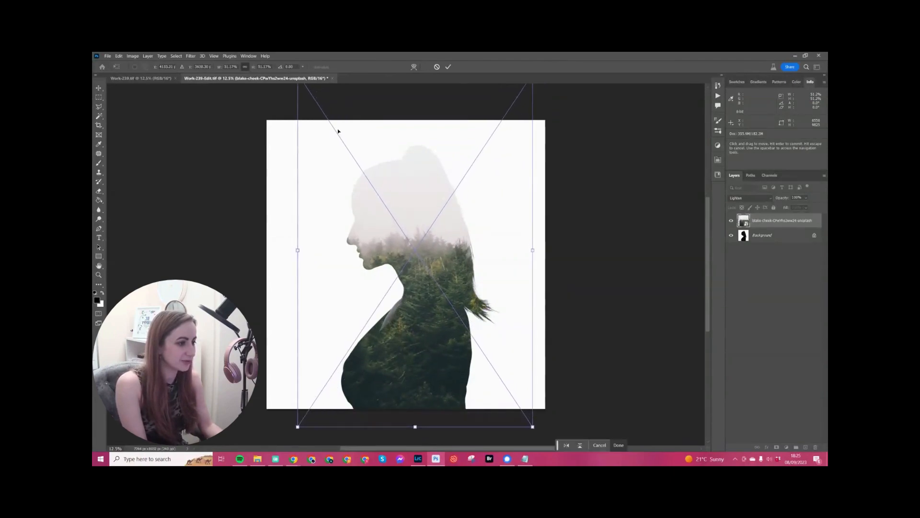
pyautogui.click(806, 198)
pyautogui.moveTo(789, 207); pyautogui.dragTo(823, 210)
pyautogui.press('Return')
# Rotate the forest layer about 90° clockwise, enlarge it and position it so the trees fill the face and chest
pyautogui.hotkey('ctrl', '-')
pyautogui.hotkey('ctrl', '-')
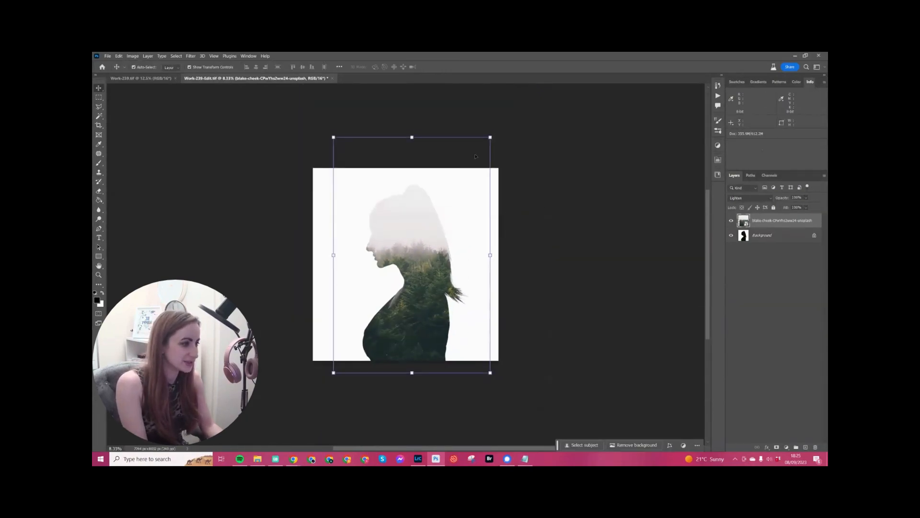
pyautogui.hotkey('ctrl', 't')
pyautogui.moveTo(572, 166); pyautogui.dragTo(466, 328)
pyautogui.moveTo(412, 225); pyautogui.dragTo(387, 279)
pyautogui.moveTo(536, 203); pyautogui.dragTo(560, 175)
pyautogui.moveTo(411, 220); pyautogui.dragTo(409, 224)
pyautogui.press('Return')
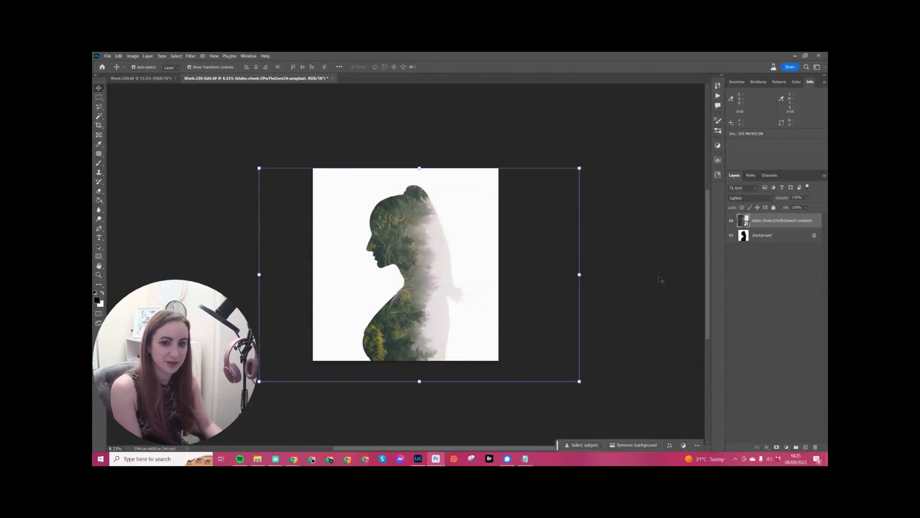
# Lower the forest layer's opacity to check it against the silhouette, and restore it to 100%
pyautogui.click(806, 198)
pyautogui.click(783, 207)
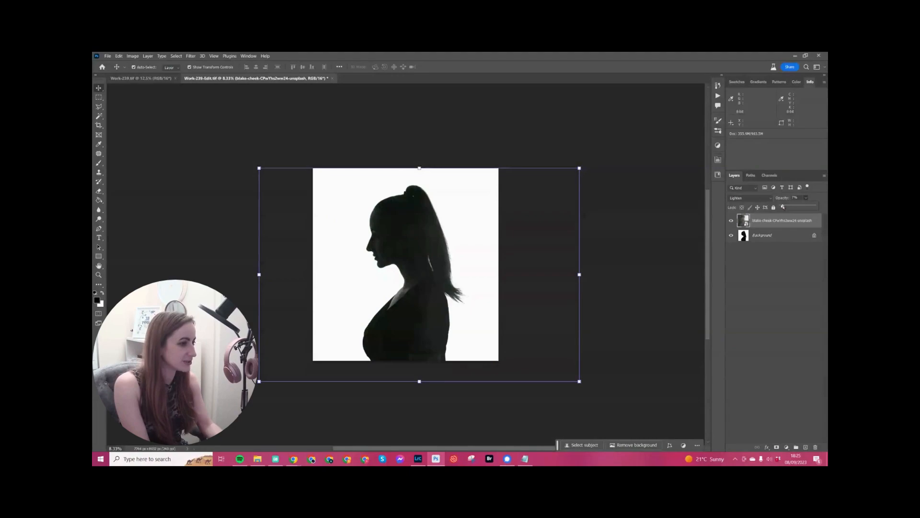
pyautogui.moveTo(792, 206); pyautogui.dragTo(801, 207)
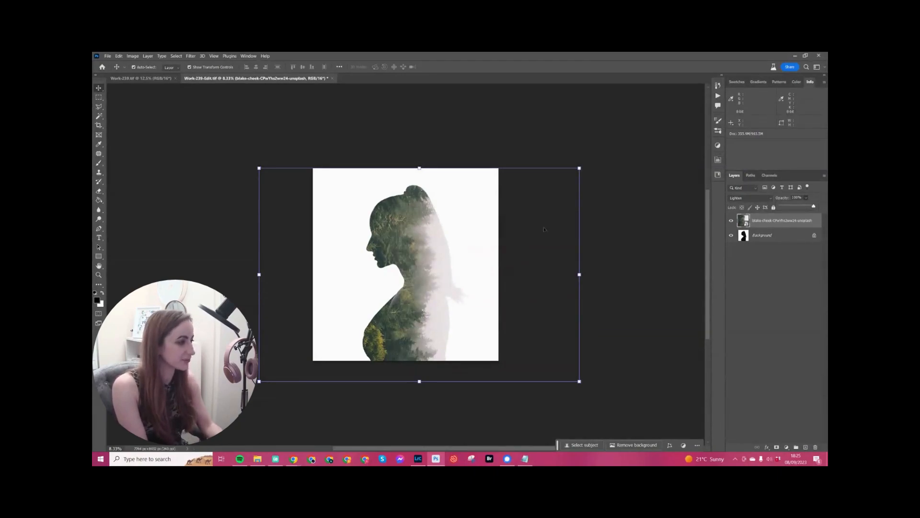
# Rasterize the forest smart object layer so its pixels can be edited
pyautogui.press('e')
pyautogui.click(502, 219)
pyautogui.press('Return')
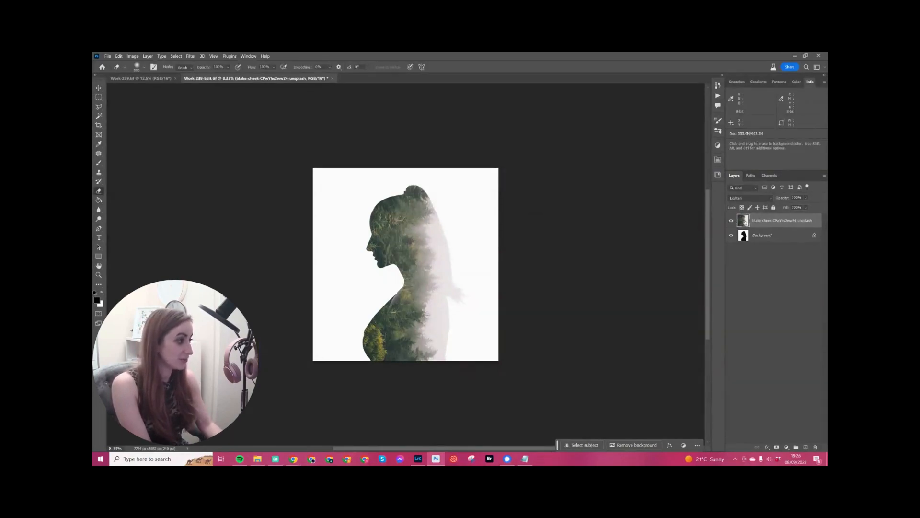
# Hide the Background layer, turn the forest image's sky pure white with the Levels white point sampler, and show the Background again
pyautogui.click(732, 235)
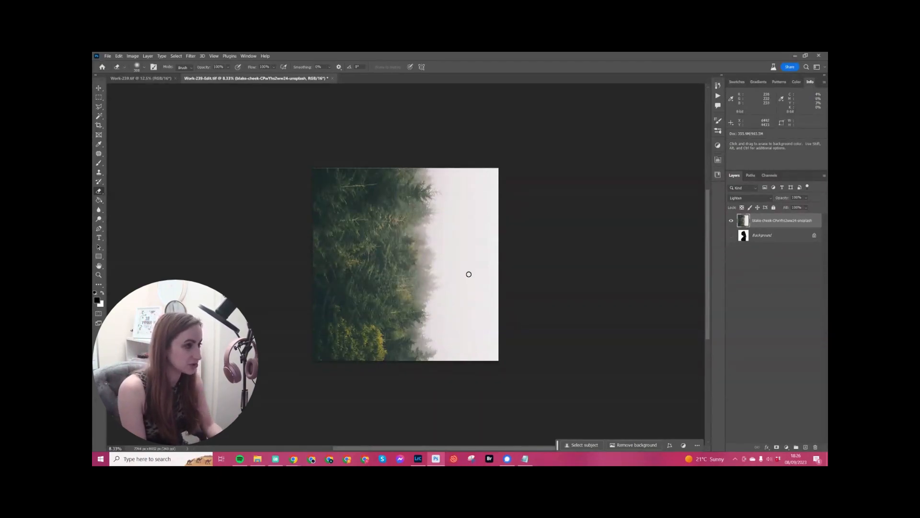
pyautogui.hotkey('ctrl', 'l')
pyautogui.moveTo(581, 140); pyautogui.dragTo(569, 128)
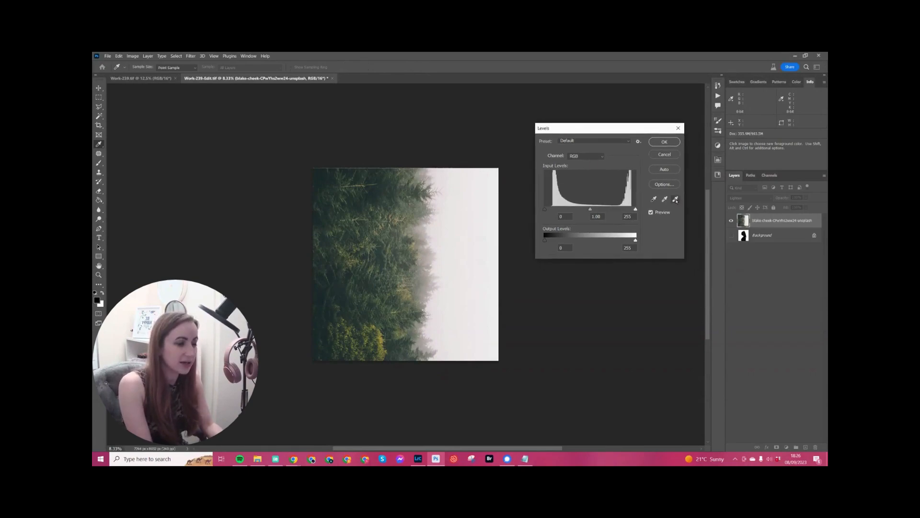
pyautogui.click(676, 200)
pyautogui.click(476, 247)
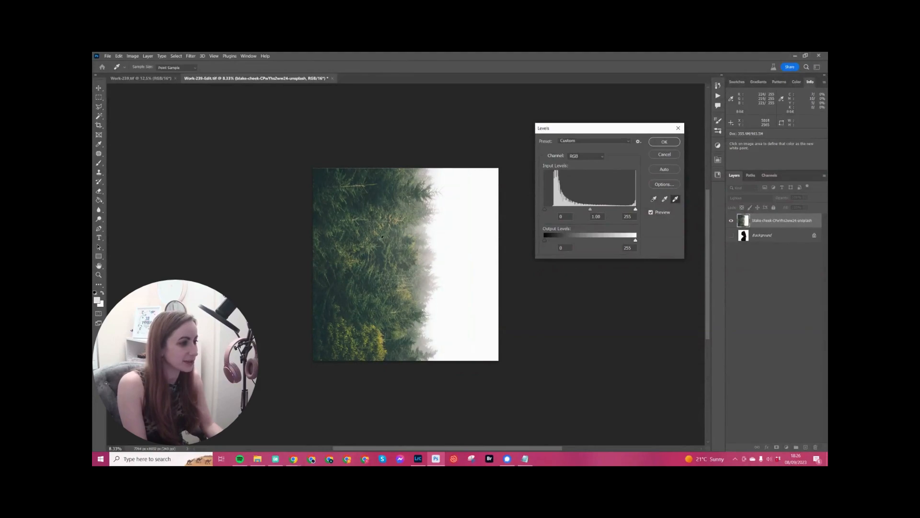
pyautogui.click(368, 238)
pyautogui.click(422, 229)
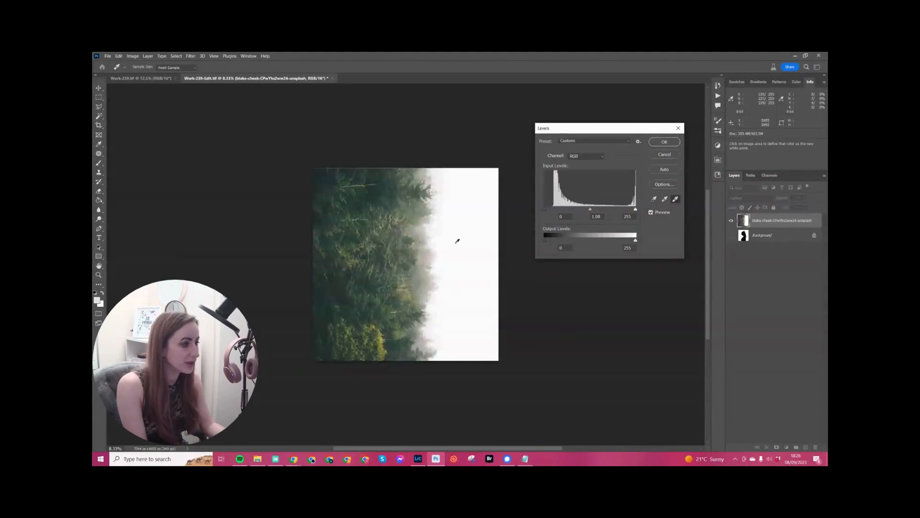
pyautogui.click(434, 302)
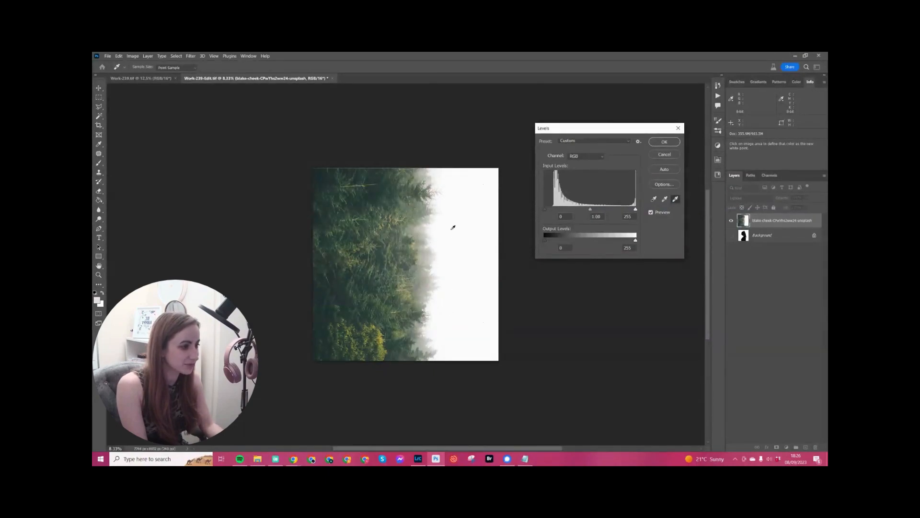
pyautogui.press('Return')
pyautogui.press('e')
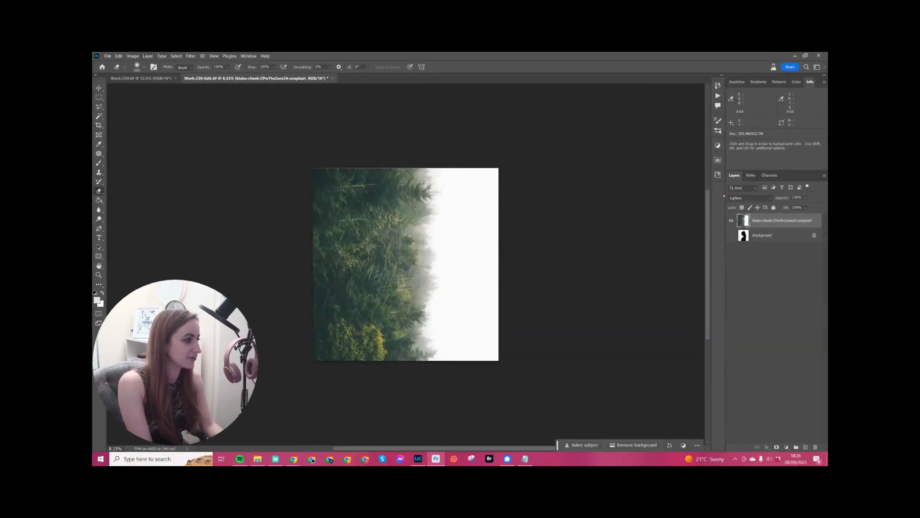
pyautogui.click(731, 236)
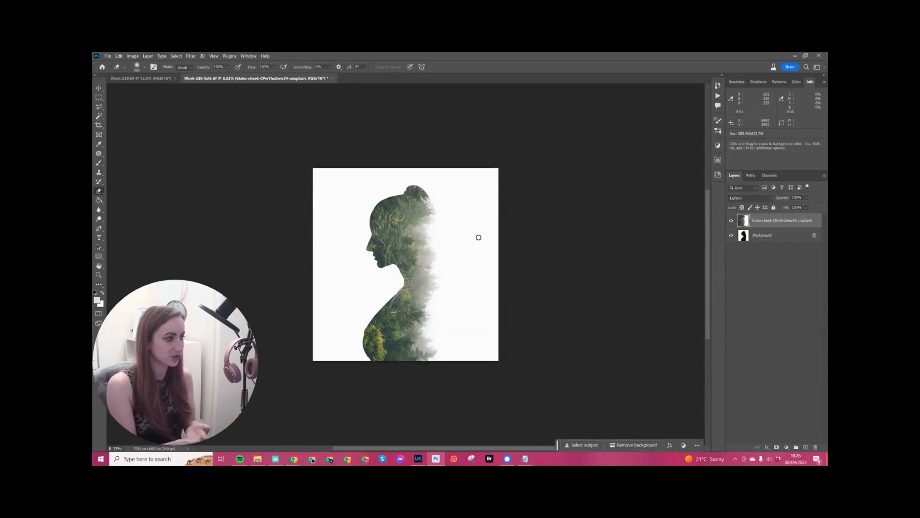
# Shift the forest layer up and left so its faded treetops dissolve the back of the head, rotate it very slightly and apply the transform
pyautogui.press('v')
pyautogui.moveTo(408, 239)
pyautogui.mouseDown()
pyautogui.moveTo(402, 225)
pyautogui.moveTo(376, 233)
pyautogui.moveTo(392, 219)
pyautogui.mouseUp()
pyautogui.click(598, 355)
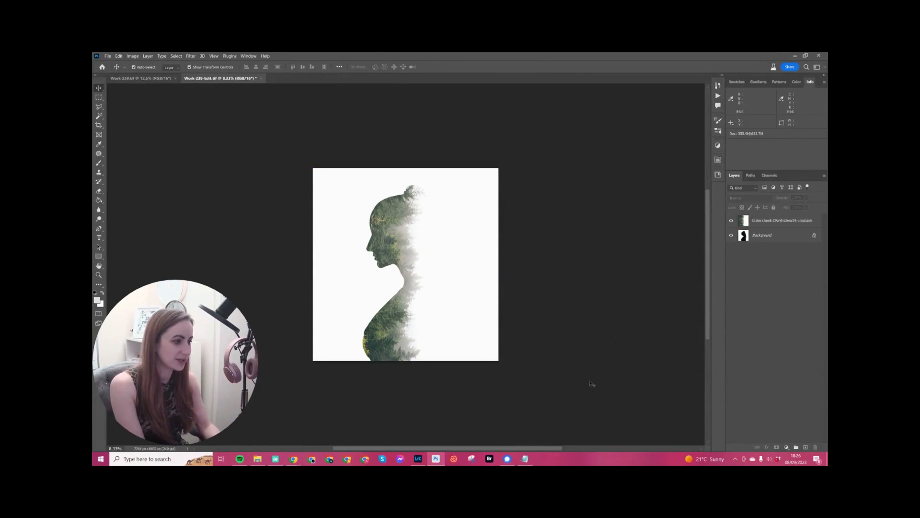
pyautogui.moveTo(374, 231); pyautogui.dragTo(383, 224)
pyautogui.click(571, 308)
pyautogui.moveTo(600, 328); pyautogui.dragTo(602, 331)
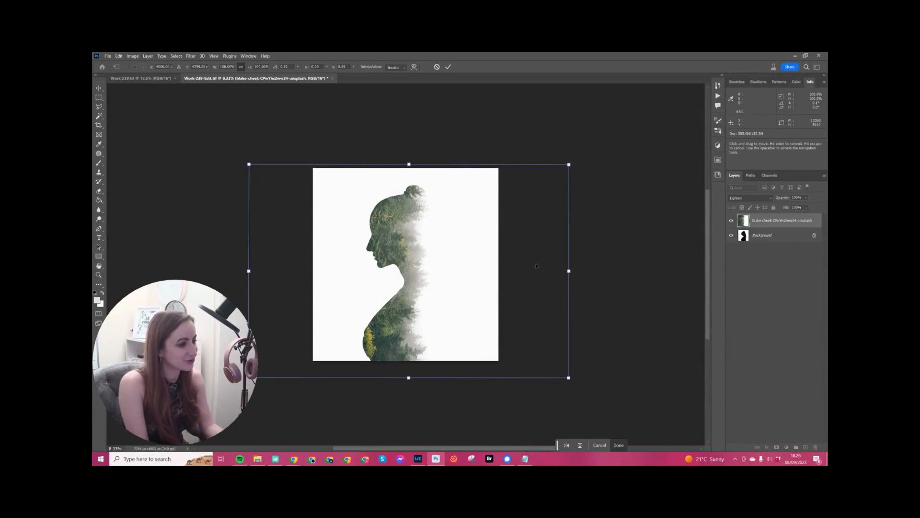
pyautogui.moveTo(806, 197)
pyautogui.mouseDown()
pyautogui.moveTo(799, 207)
pyautogui.moveTo(818, 209)
pyautogui.mouseUp()
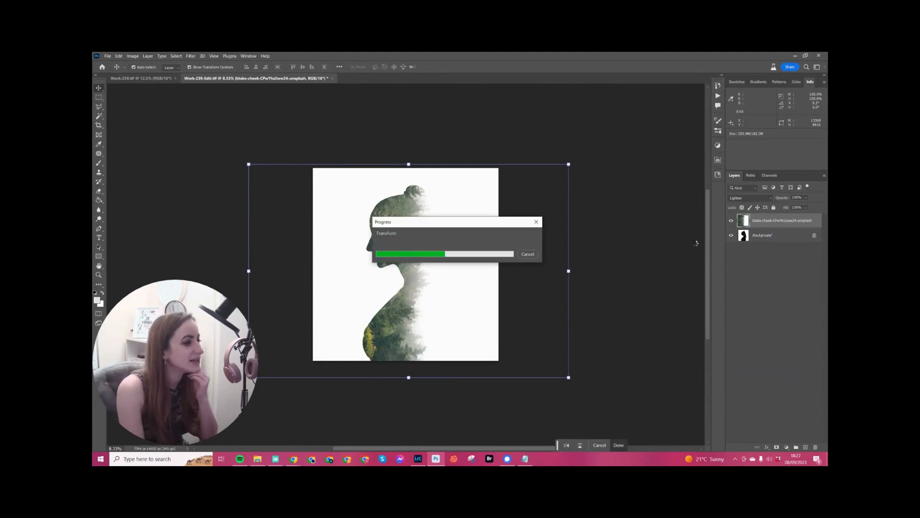
pyautogui.click(480, 208)
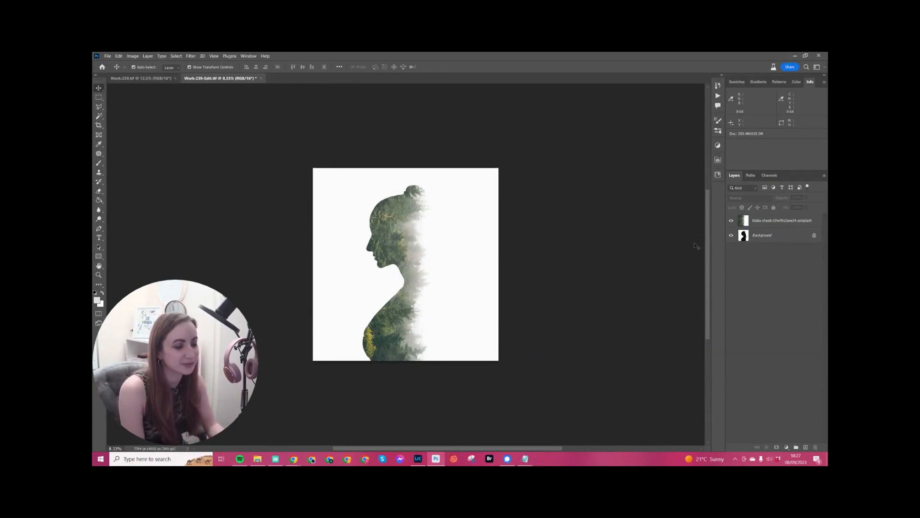
# Shift the forest layer further left and slightly up so its faded trees dissolve more of the silhouette's back
pyautogui.click(780, 220)
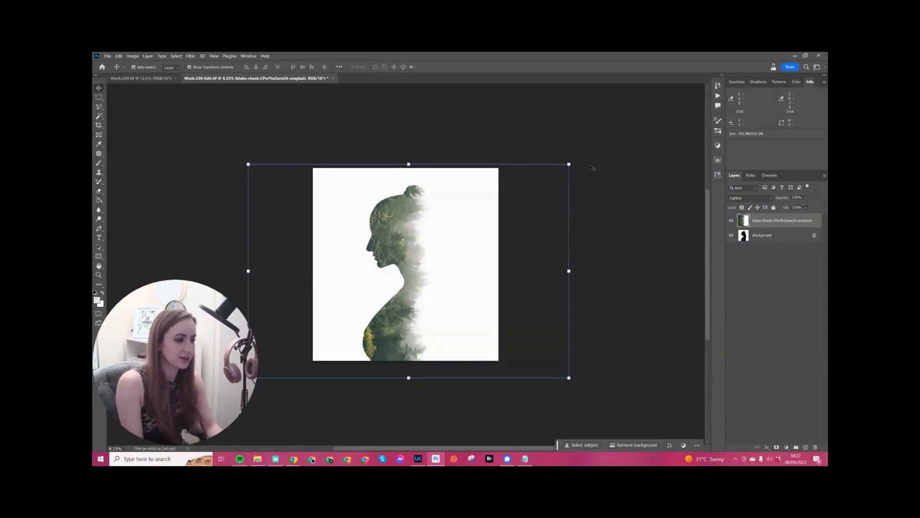
pyautogui.moveTo(408, 237); pyautogui.dragTo(395, 234)
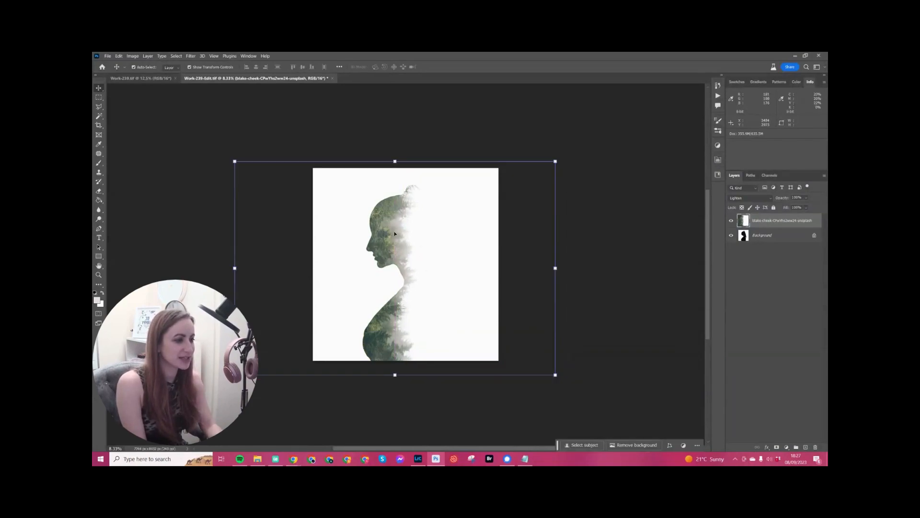
pyautogui.click(213, 230)
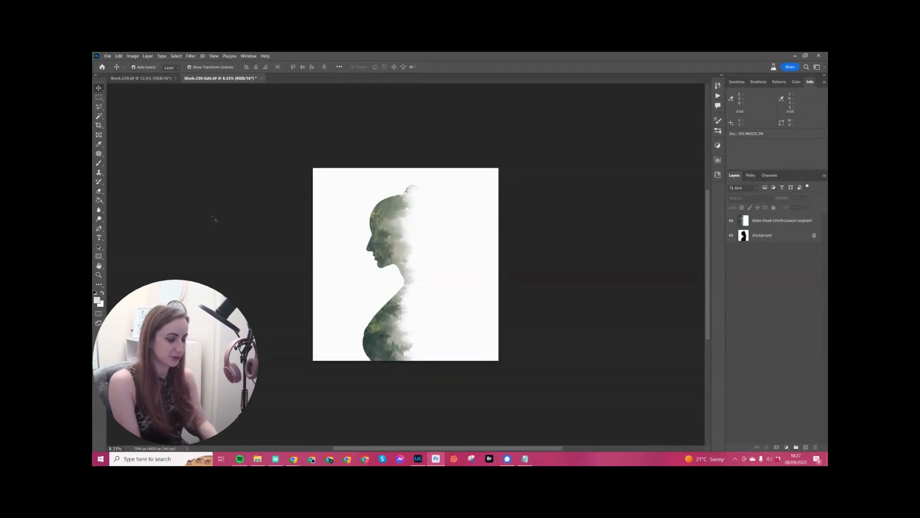
pyautogui.hotkey('ctrl', 'alt', 's')
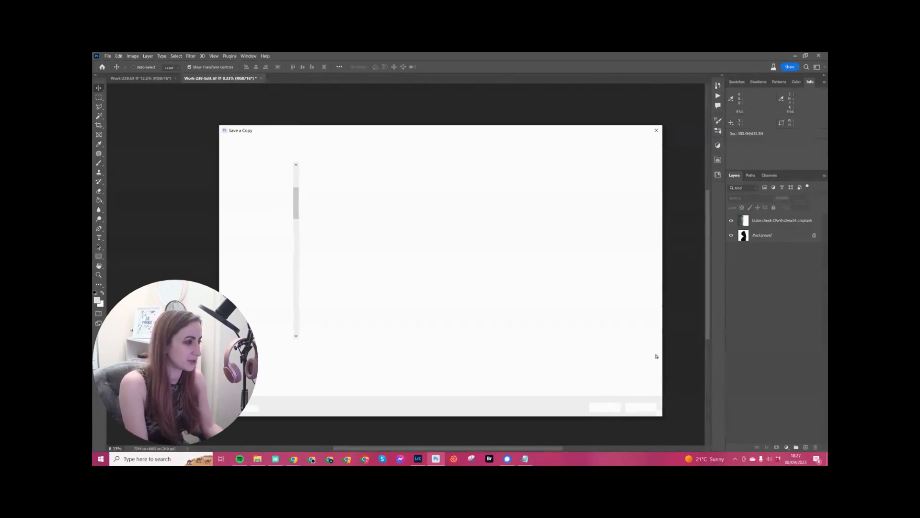
pyautogui.press('Return')
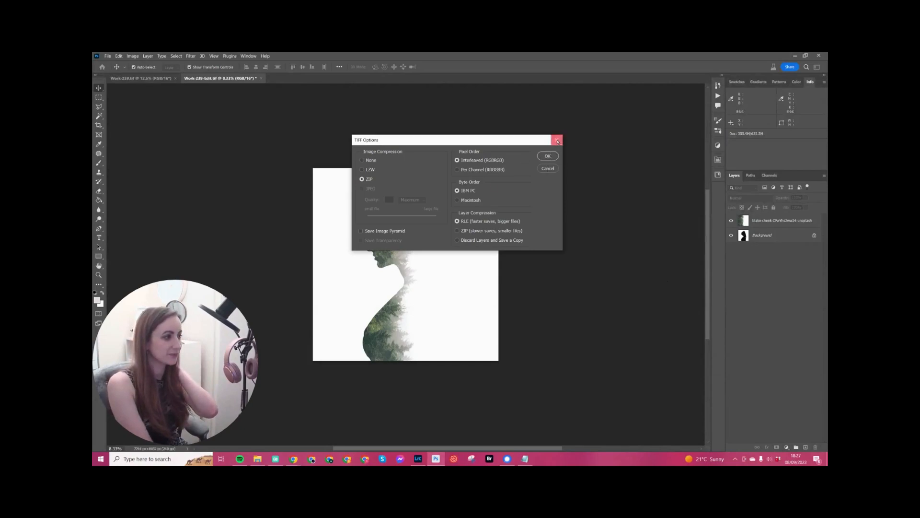
pyautogui.click(548, 156)
# Detach the forest composite document into its own window and duplicate the image under the default name
pyautogui.rightClick(215, 79)
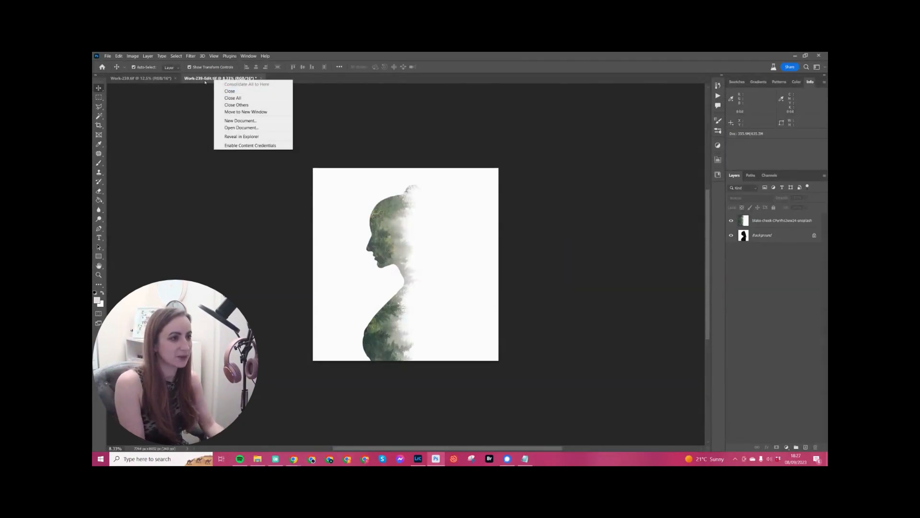
pyautogui.click(215, 79)
pyautogui.moveTo(215, 79); pyautogui.dragTo(214, 98)
pyautogui.rightClick(214, 98)
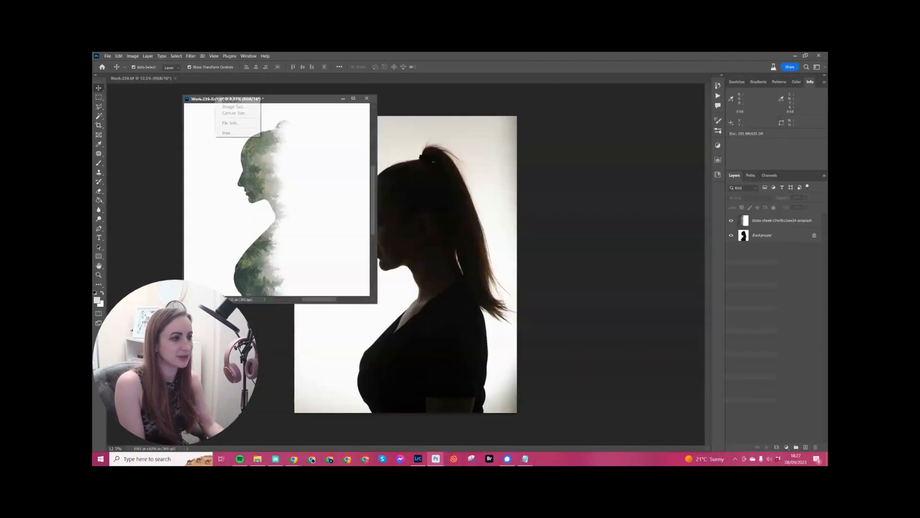
pyautogui.click(245, 102)
pyautogui.press('Return')
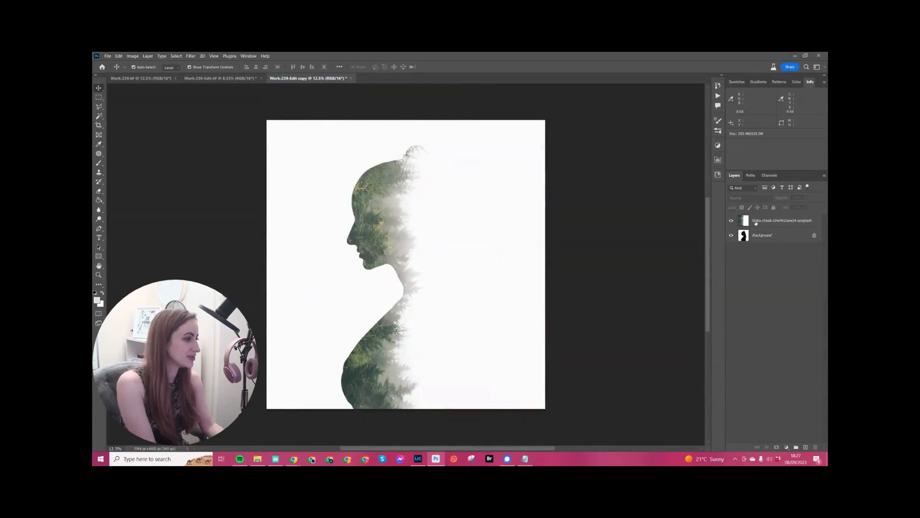
# Delete the forest layer from the duplicated document, leaving only the silhouette Background
pyautogui.click(412, 280)
pyautogui.press('Delete')
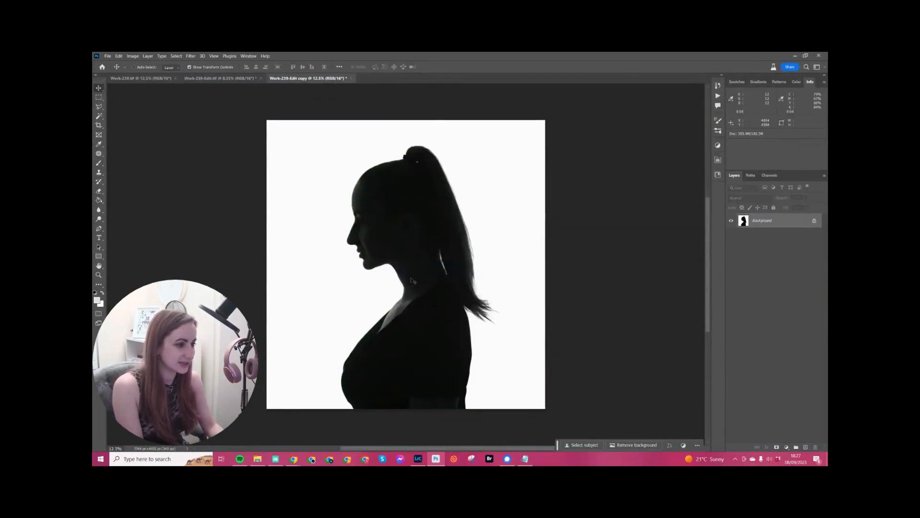
pyautogui.hotkey('ctrl', '-')
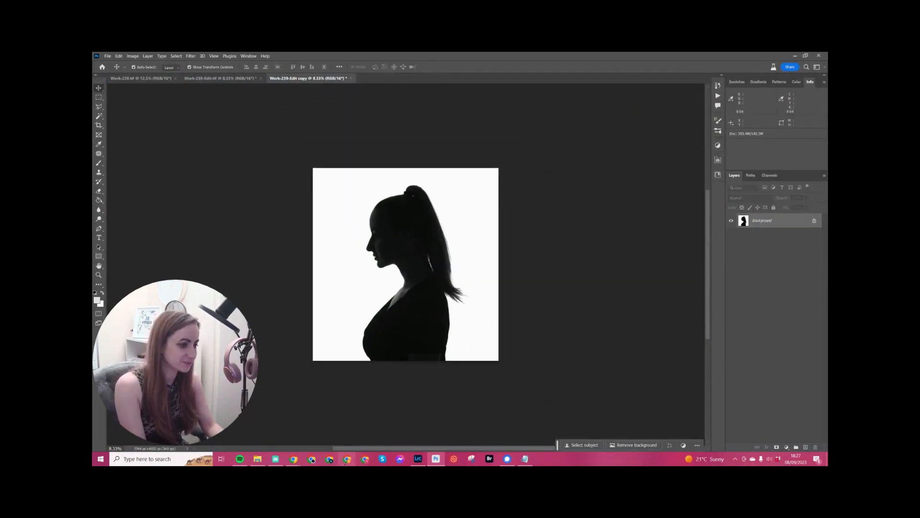
# Place the black-and-white striped crosswalk image from the background options folder over the silhouette at its default size
pyautogui.click(257, 459)
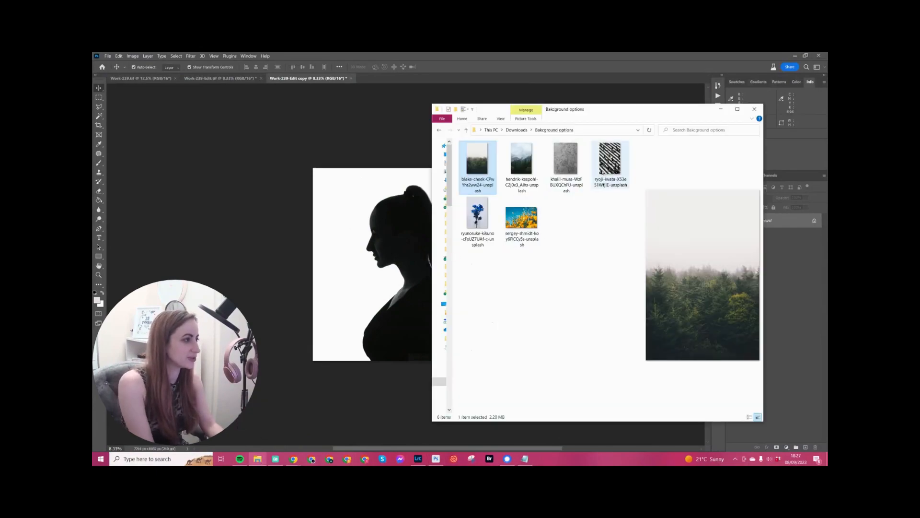
pyautogui.click(609, 158)
pyautogui.moveTo(610, 158); pyautogui.dragTo(385, 276)
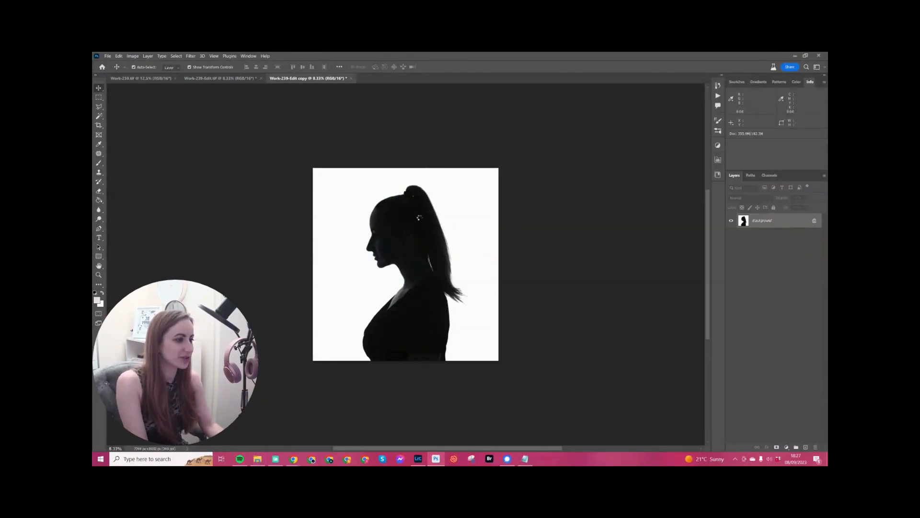
pyautogui.press('Return')
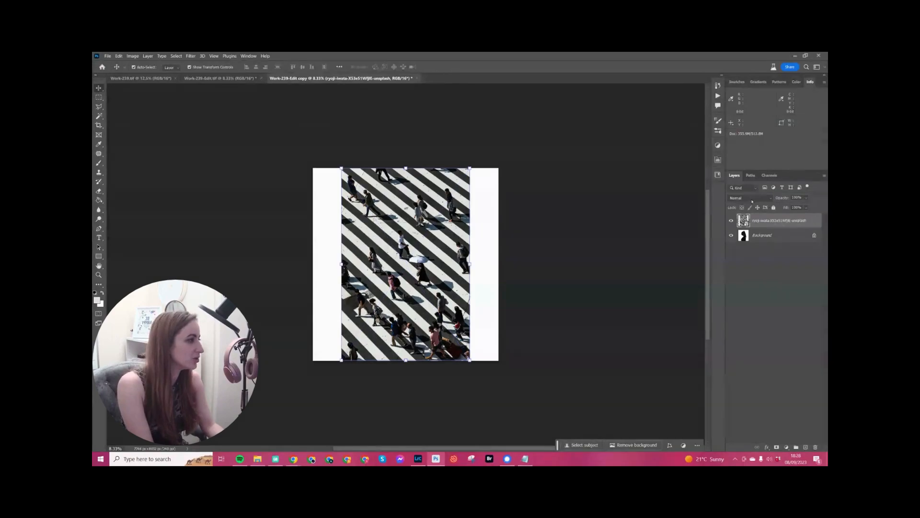
# Step through the blend modes on the crosswalk layer and settle on Color Dodge
pyautogui.click(751, 197)
pyautogui.click(748, 219)
pyautogui.press('Down')
pyautogui.press('Down')
pyautogui.press('Down')
pyautogui.press('Down')
pyautogui.press('Down')
pyautogui.press('Down')
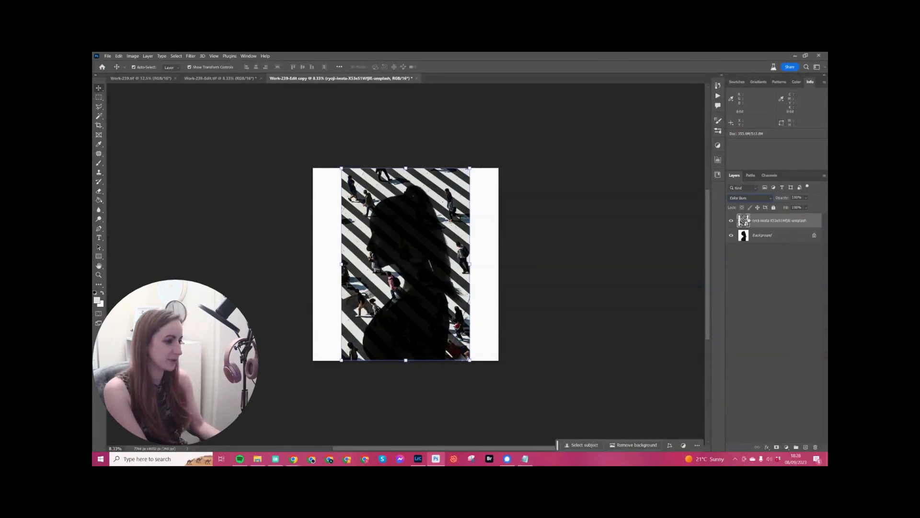
pyautogui.press('Down')
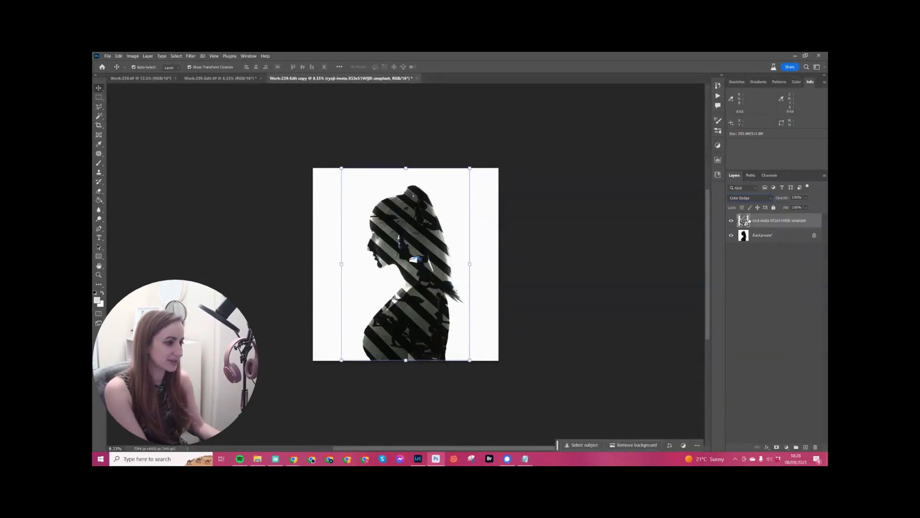
pyautogui.press('Down')
pyautogui.press('Up')
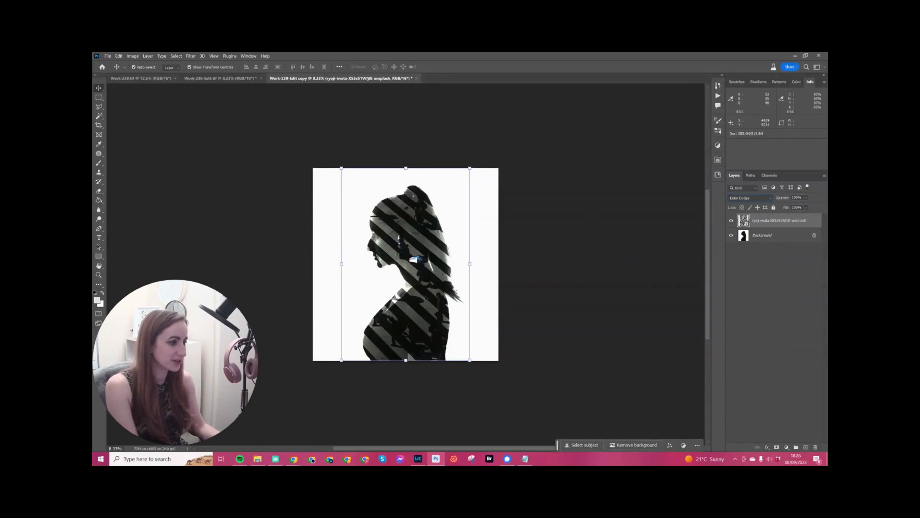
# Enlarge the crosswalk layer proportionally beyond the canvas height and reposition it so its stripes cover the whole silhouette
pyautogui.moveTo(414, 297)
pyautogui.mouseDown()
pyautogui.moveTo(415, 290)
pyautogui.moveTo(417, 303)
pyautogui.mouseUp()
pyautogui.hotkey('ctrl', 't')
pyautogui.moveTo(472, 359); pyautogui.dragTo(520, 417)
pyautogui.moveTo(440, 361); pyautogui.dragTo(427, 338)
pyautogui.press('Return')
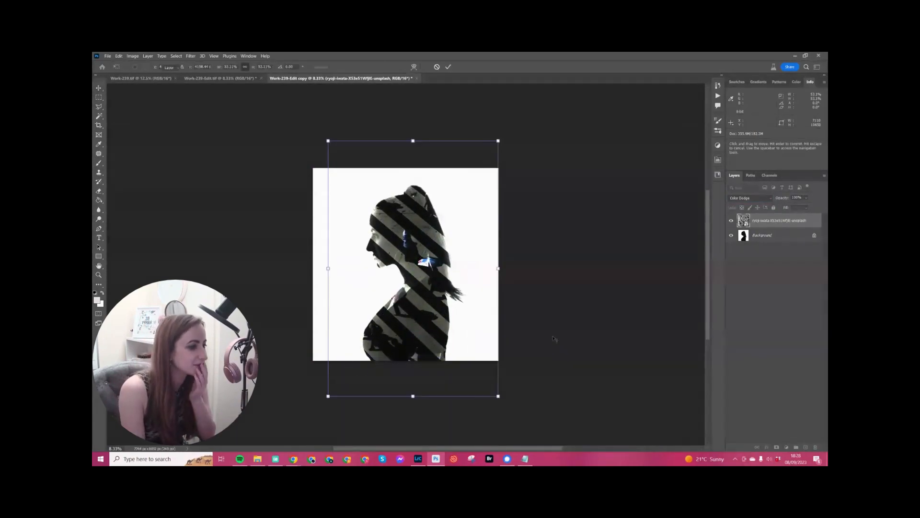
# Lower the crosswalk layer's opacity to about 39%, toggle its visibility to compare, and deselect the layer
pyautogui.click(806, 197)
pyautogui.moveTo(815, 207); pyautogui.dragTo(794, 213)
pyautogui.click(732, 220)
pyautogui.click(732, 220)
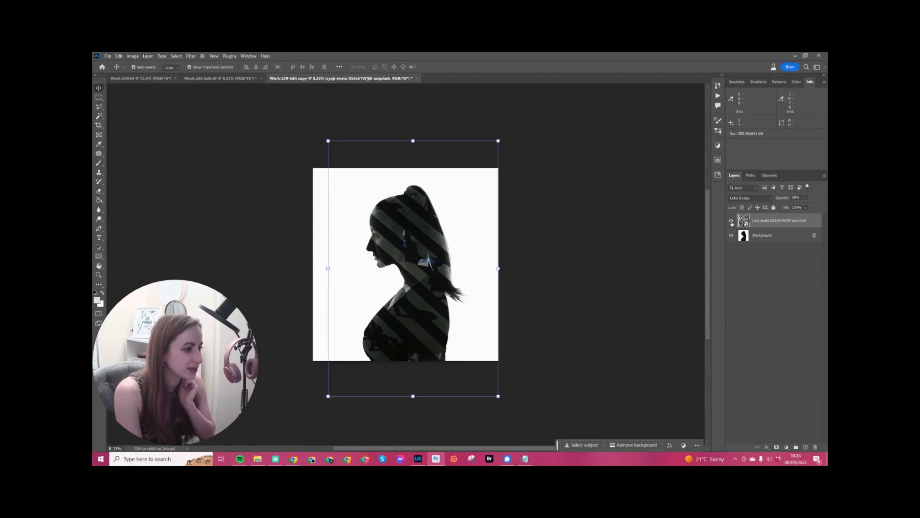
pyautogui.click(666, 264)
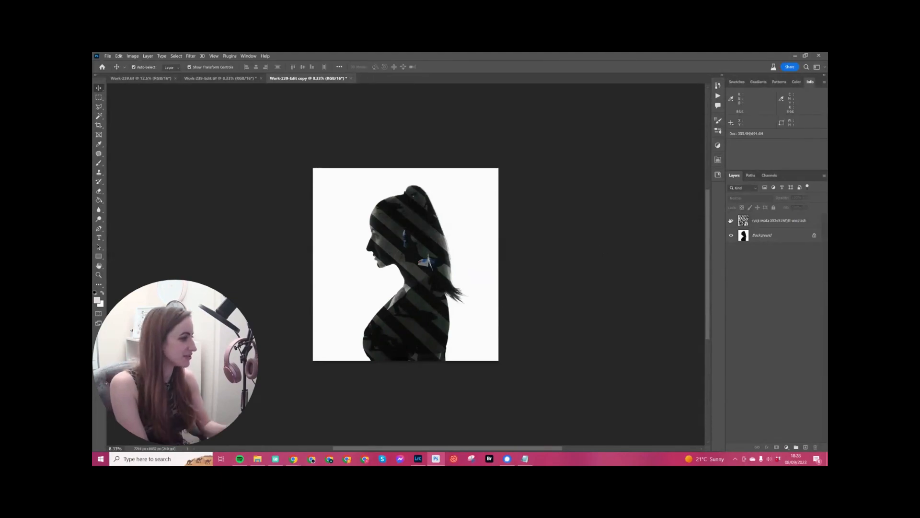
# Place the orange poppy image from the background options folder, then enlarge and position it to cover the whole canvas
pyautogui.click(258, 459)
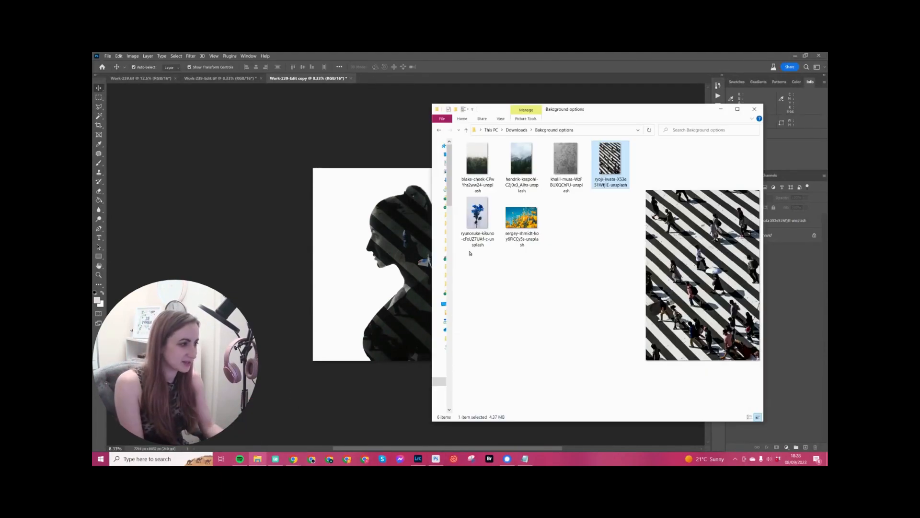
pyautogui.click(522, 218)
pyautogui.moveTo(522, 218); pyautogui.dragTo(382, 278)
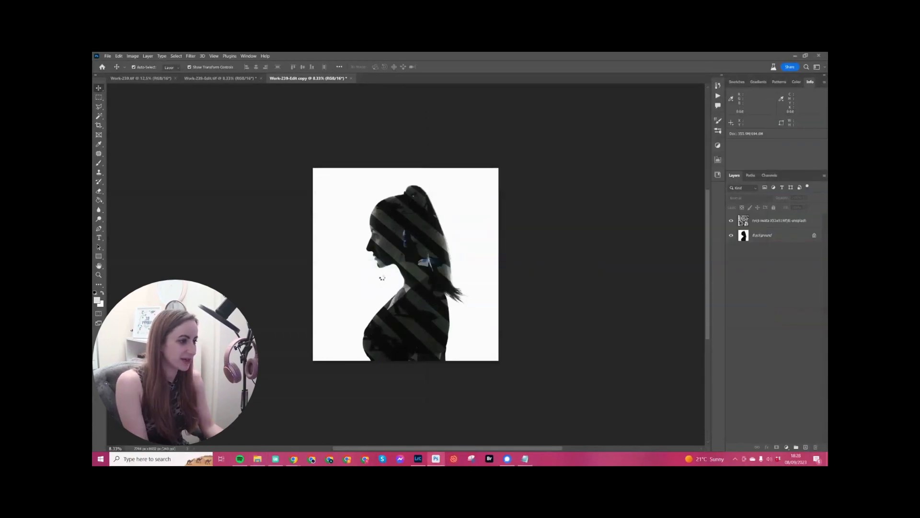
pyautogui.moveTo(312, 202); pyautogui.dragTo(206, 108)
pyautogui.moveTo(262, 156); pyautogui.dragTo(286, 201)
pyautogui.moveTo(218, 167); pyautogui.dragTo(209, 162)
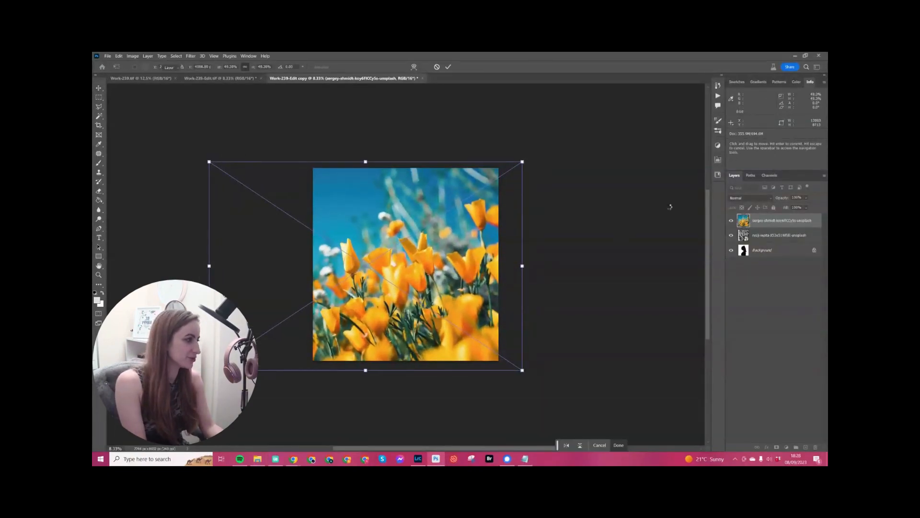
# Try Darken on the poppy layer, set its blend mode to Linear Dodge (Add), and shift the flowers down and right within the silhouette
pyautogui.click(735, 198)
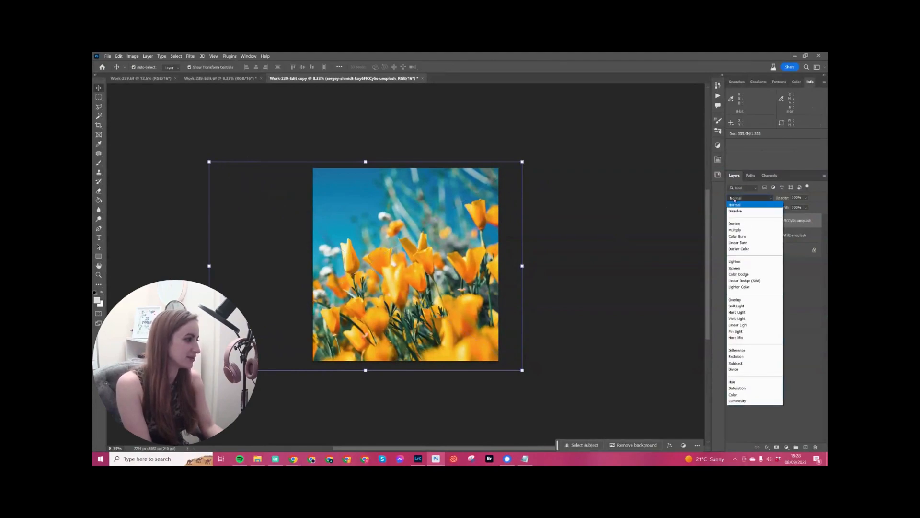
pyautogui.click(734, 224)
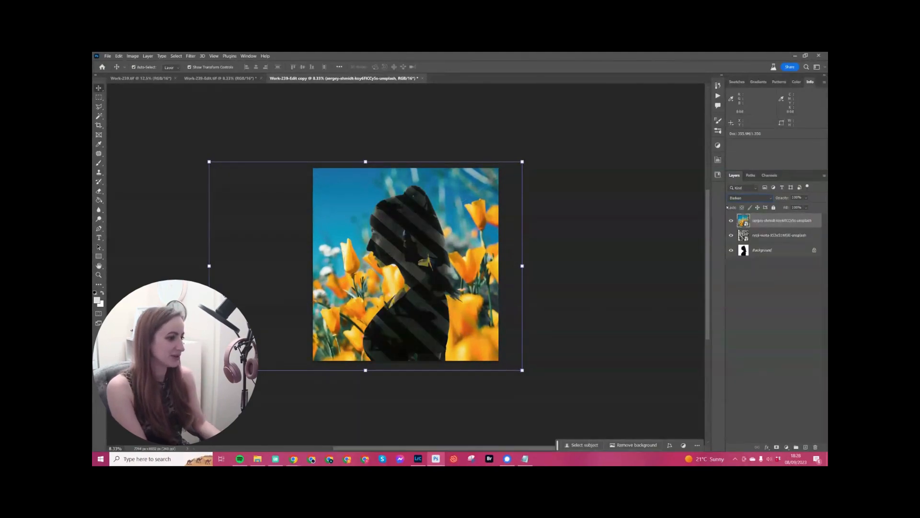
pyautogui.click(736, 198)
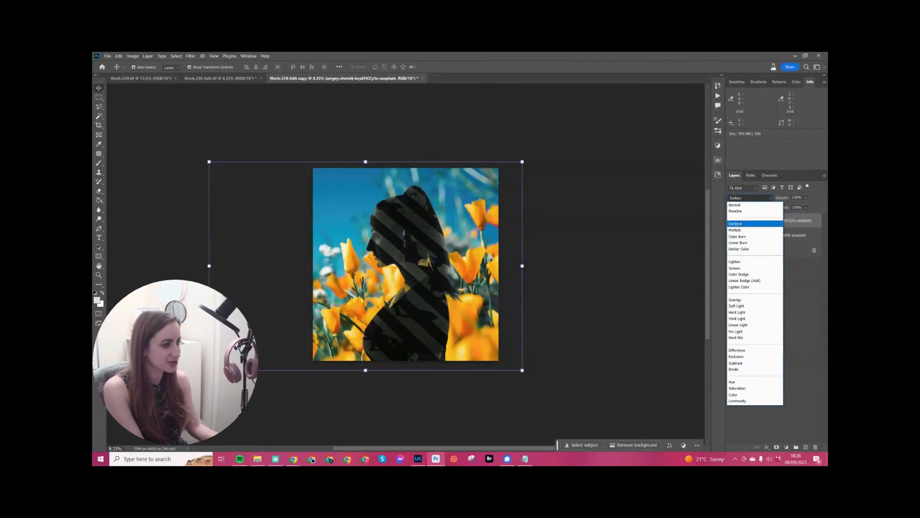
pyautogui.click(741, 224)
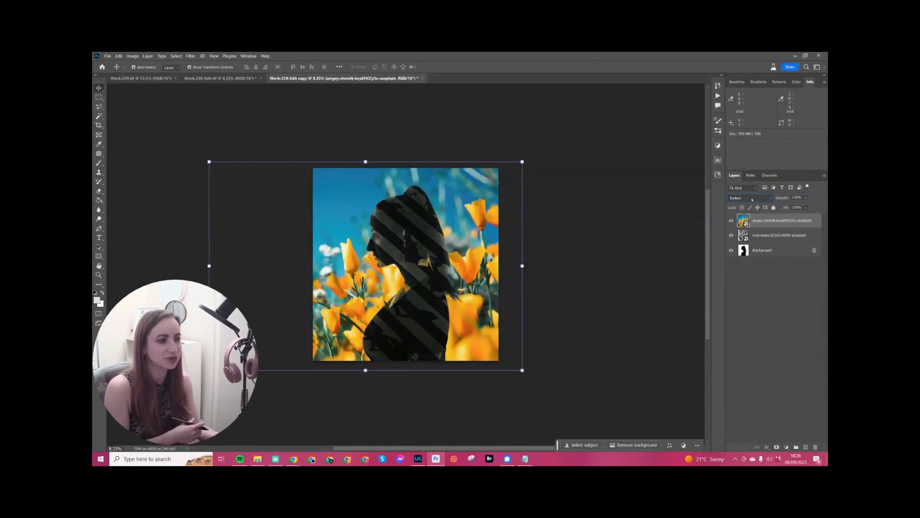
pyautogui.scroll(-1, 752, 200)
pyautogui.scroll(-4, 751, 199)
pyautogui.scroll(1, 752, 200)
pyautogui.scroll(-3, 752, 200)
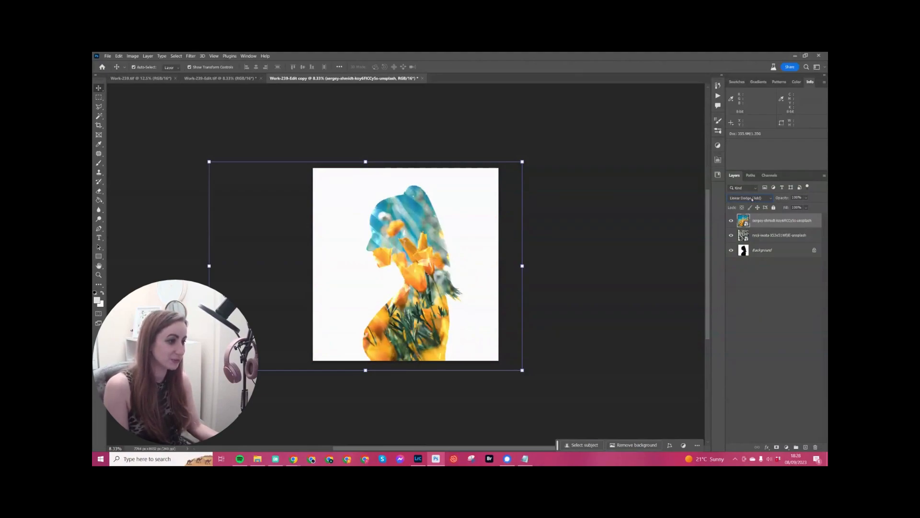
pyautogui.moveTo(408, 316); pyautogui.dragTo(422, 339)
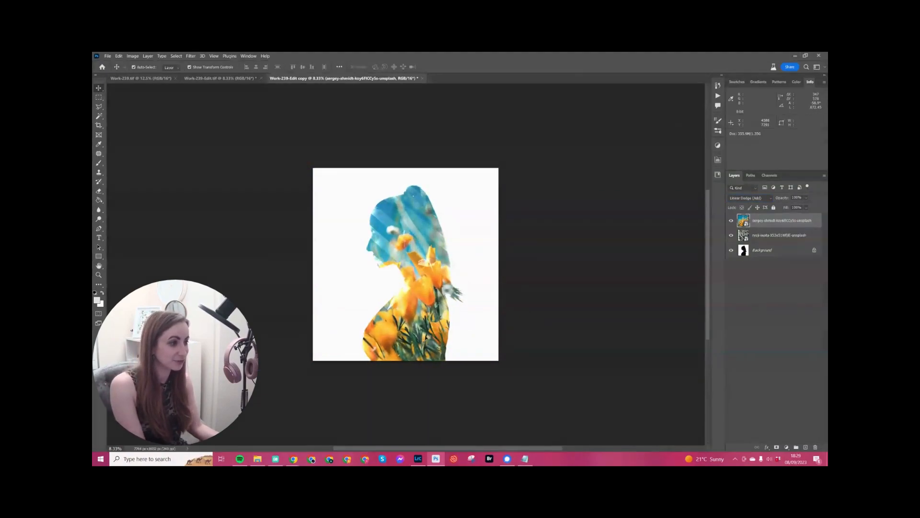
# Enlarge the crosswalk layer to about 67% scale, reposition it over the silhouette and apply the transform
pyautogui.click(429, 148)
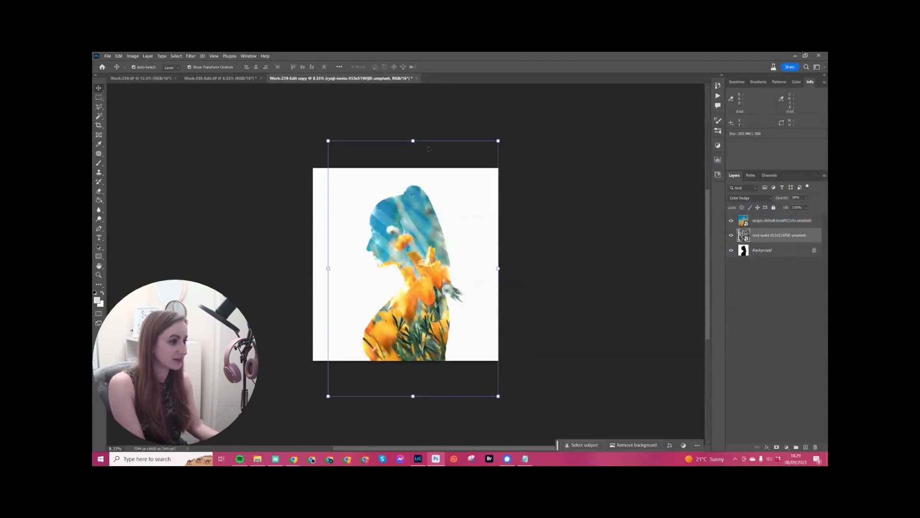
pyautogui.moveTo(328, 141); pyautogui.dragTo(267, 85)
pyautogui.moveTo(325, 111); pyautogui.dragTo(364, 139)
pyautogui.hotkey('ctrl', 'z')
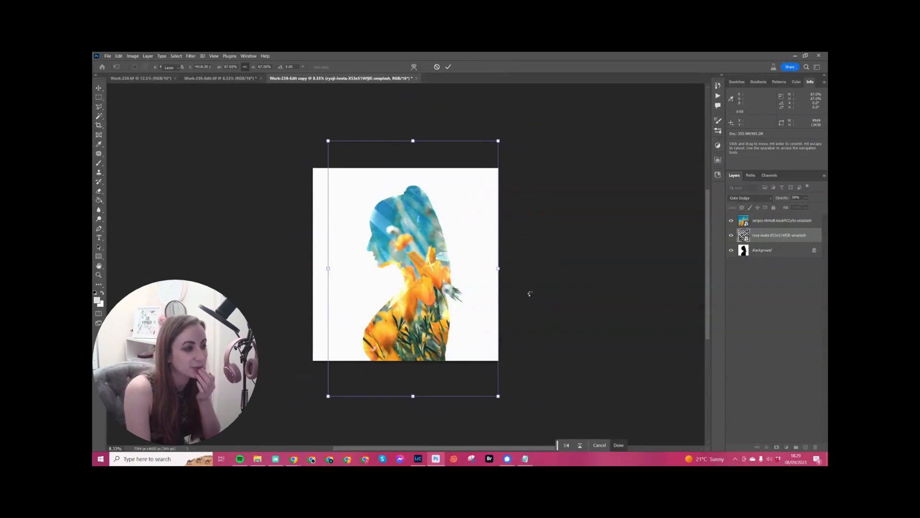
pyautogui.click(530, 293)
# Lower the poppy layer's opacity to about 48% so the crosswalk stripes blend through the flowers
pyautogui.click(781, 221)
pyautogui.click(806, 197)
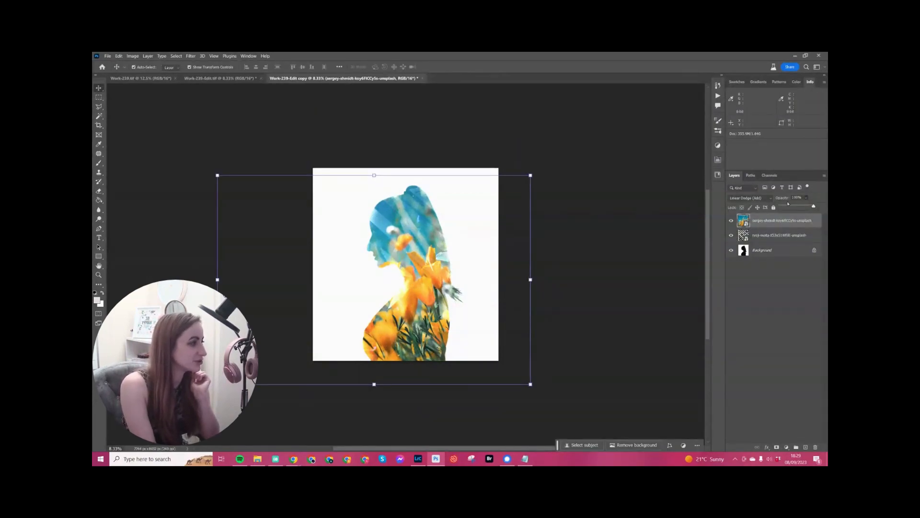
pyautogui.click(791, 206)
pyautogui.moveTo(803, 208); pyautogui.dragTo(796, 207)
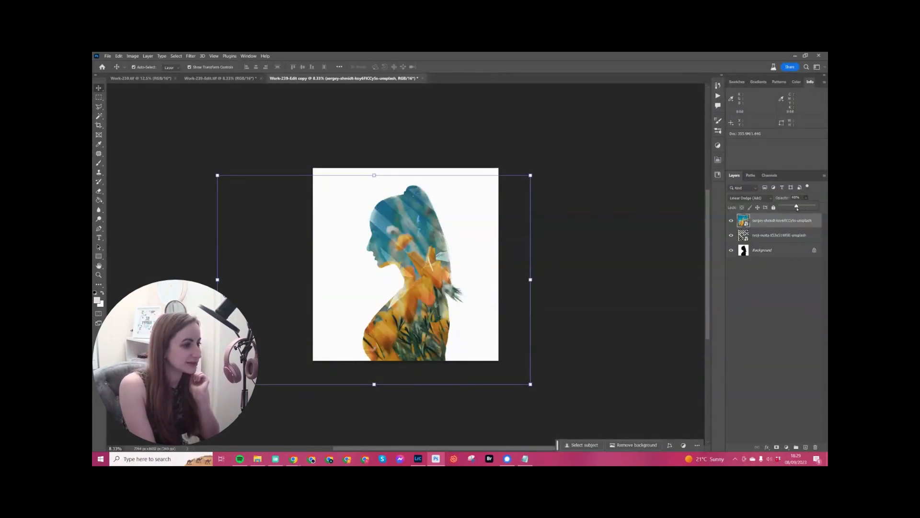
# Delete the poppy and crosswalk layers, leaving only the silhouette Background
pyautogui.click(779, 222)
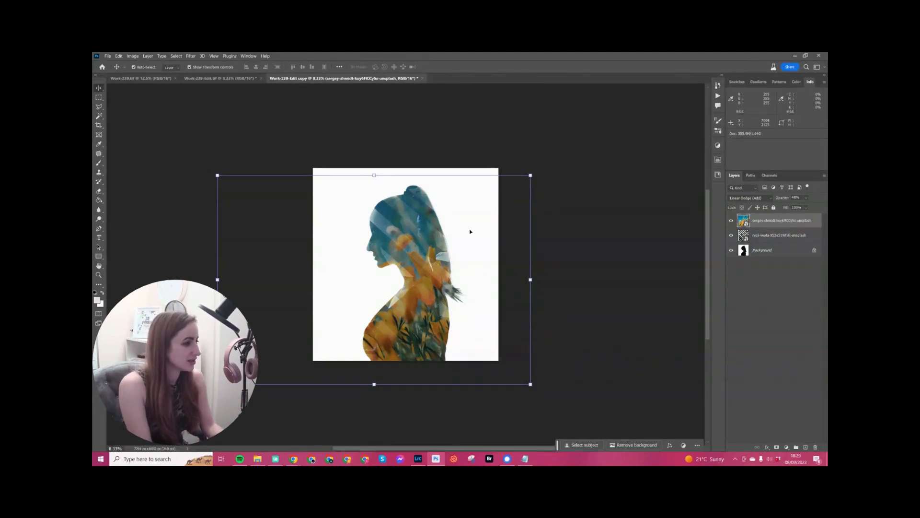
pyautogui.press('Delete')
pyautogui.press('Delete')
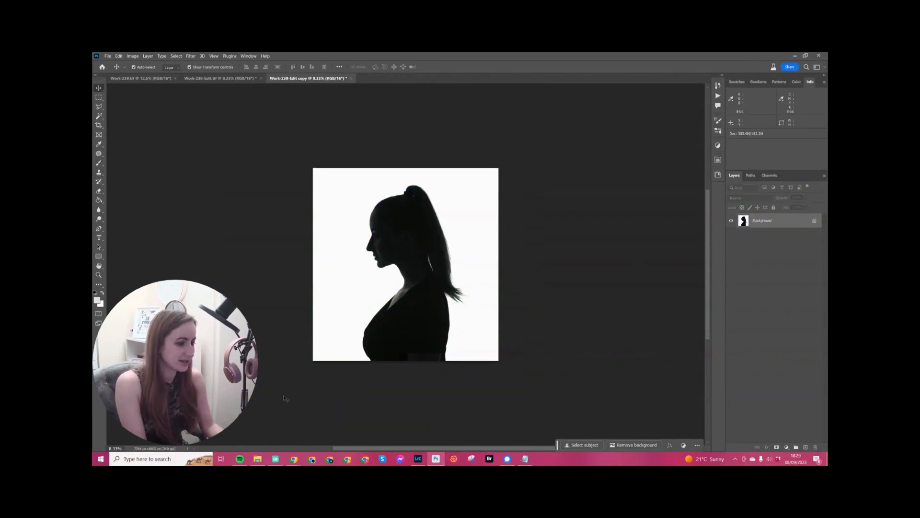
# Place the blue flower image from the Background options folder over the silhouette and set its blend mode to Screen
pyautogui.click(258, 459)
pyautogui.click(477, 214)
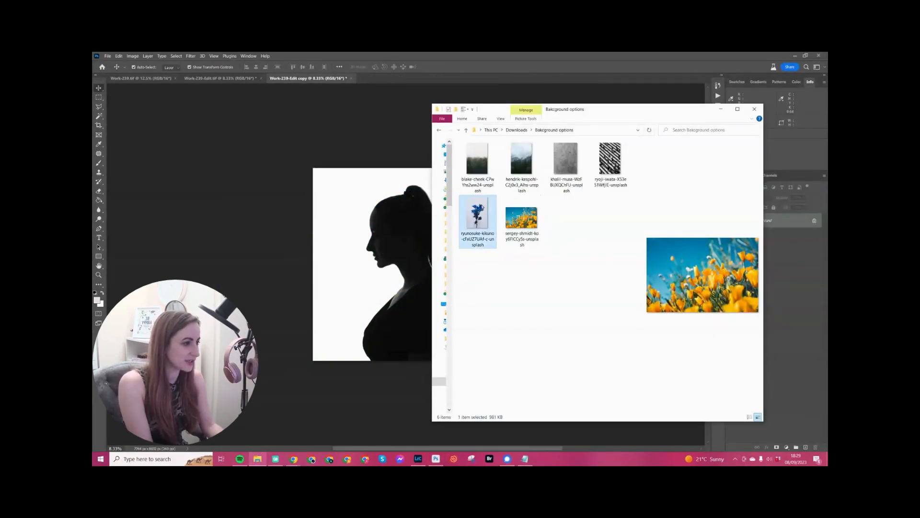
pyautogui.click(371, 279)
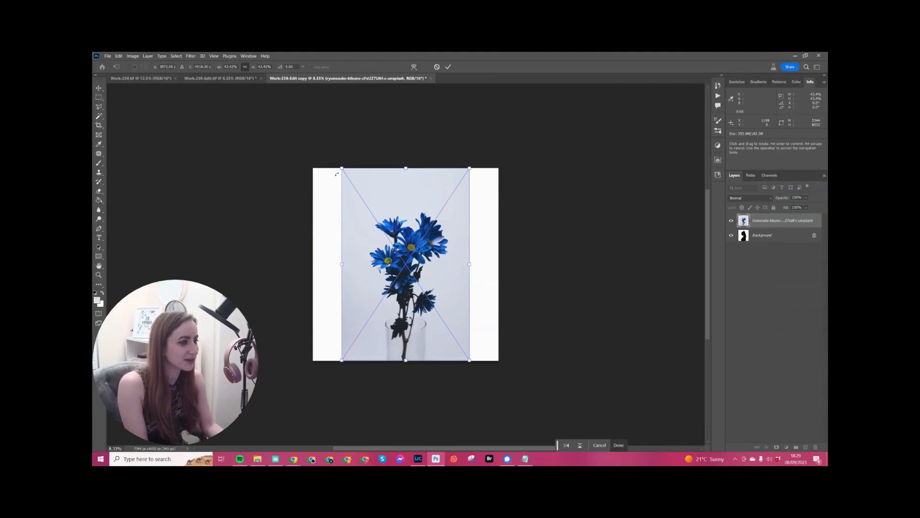
pyautogui.press('Return')
pyautogui.click(750, 197)
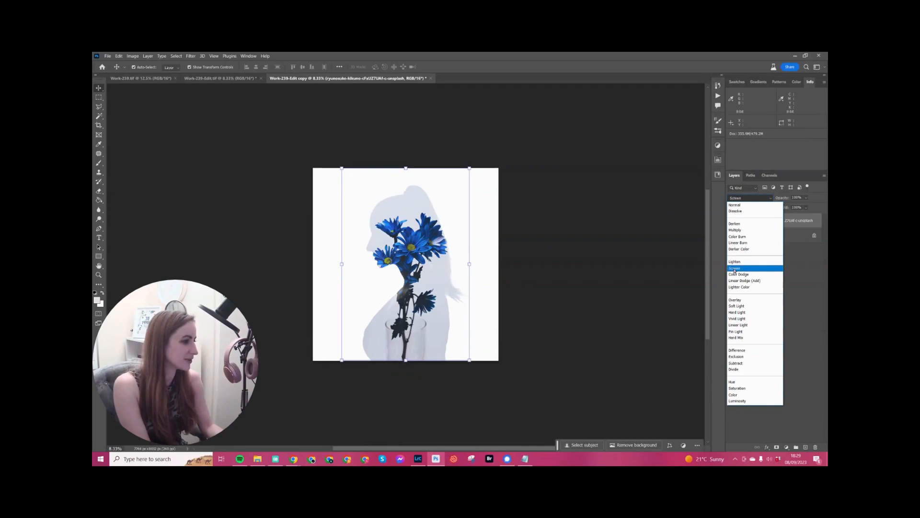
pyautogui.click(734, 269)
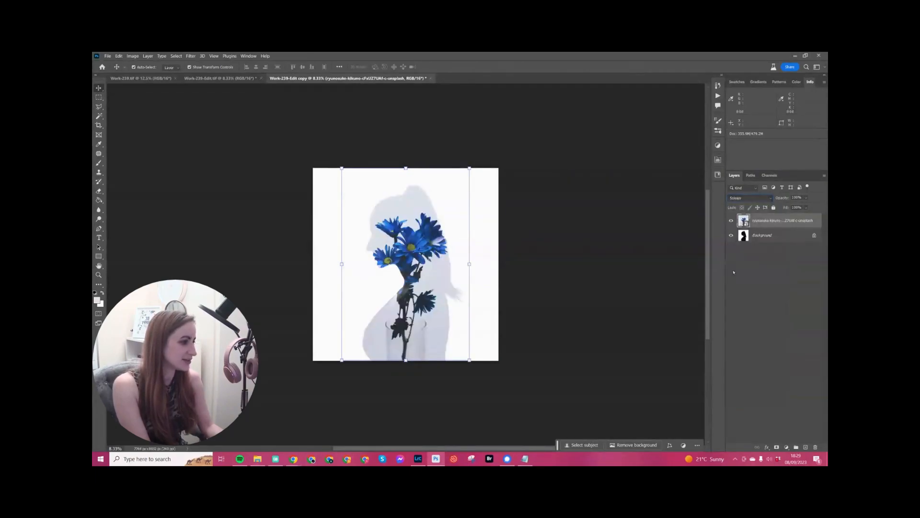
# Enlarge the blue flower layer to about 50% scale and reposition the blooms within the head and neck of the silhouette
pyautogui.moveTo(428, 258); pyautogui.dragTo(428, 264)
pyautogui.moveTo(466, 175); pyautogui.dragTo(479, 143)
pyautogui.hotkey('ctrl', 'z')
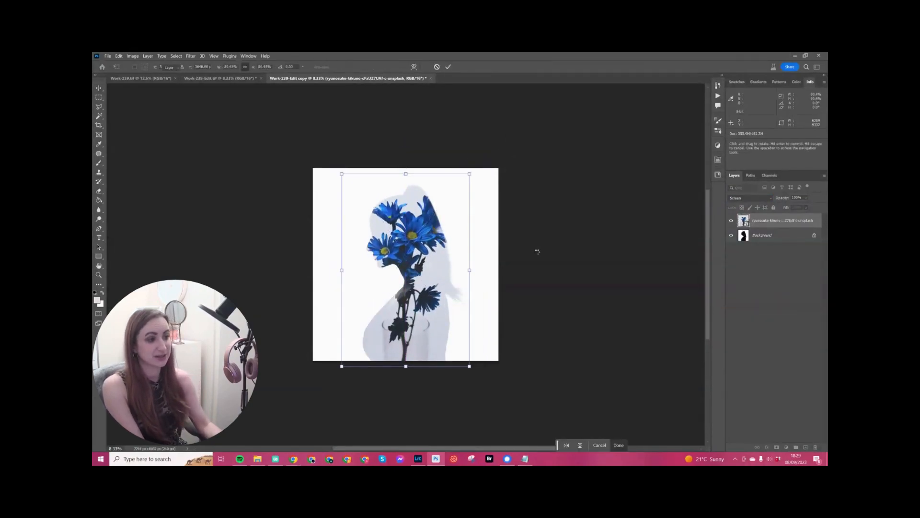
pyautogui.press('Return')
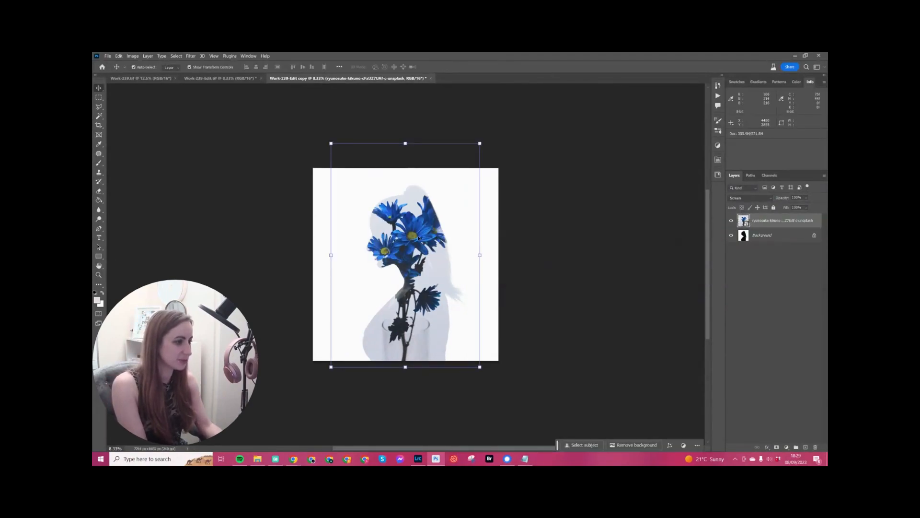
pyautogui.moveTo(419, 221); pyautogui.dragTo(424, 226)
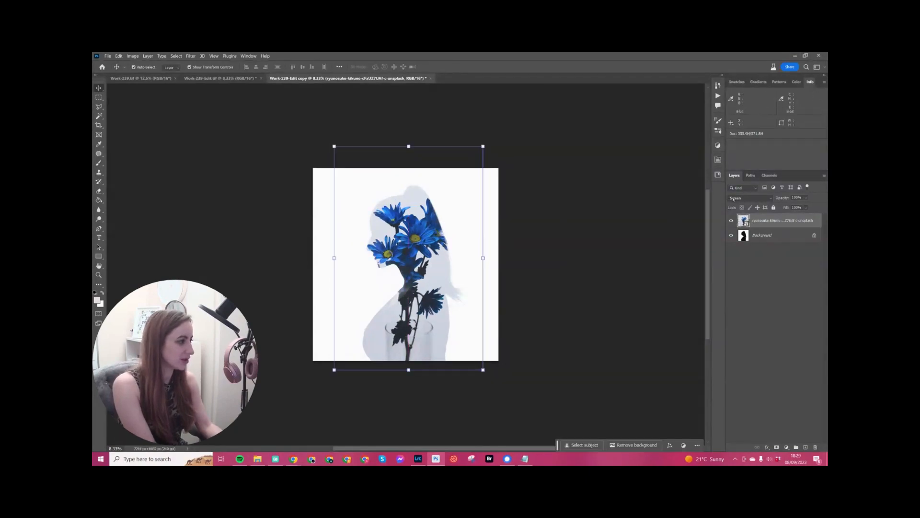
# Set the blue flower layer to Multiply, enlarge it to about 69% scale and centre it horizontally so petals extend beyond the head
pyautogui.click(750, 197)
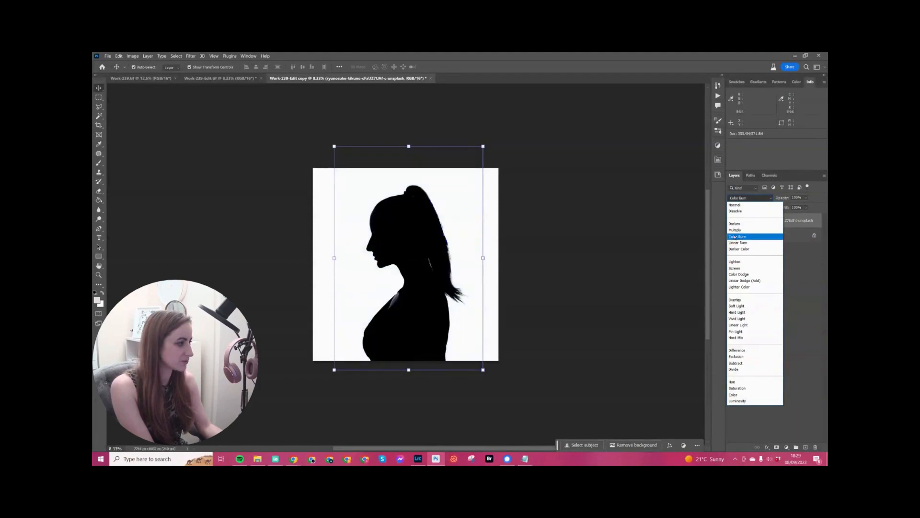
pyautogui.click(734, 233)
pyautogui.moveTo(447, 219)
pyautogui.mouseDown()
pyautogui.moveTo(441, 197)
pyautogui.moveTo(432, 210)
pyautogui.mouseUp()
pyautogui.moveTo(467, 360); pyautogui.dragTo(516, 416)
pyautogui.moveTo(492, 390); pyautogui.dragTo(477, 359)
pyautogui.moveTo(492, 390); pyautogui.dragTo(506, 411)
pyautogui.moveTo(486, 390); pyautogui.dragTo(482, 384)
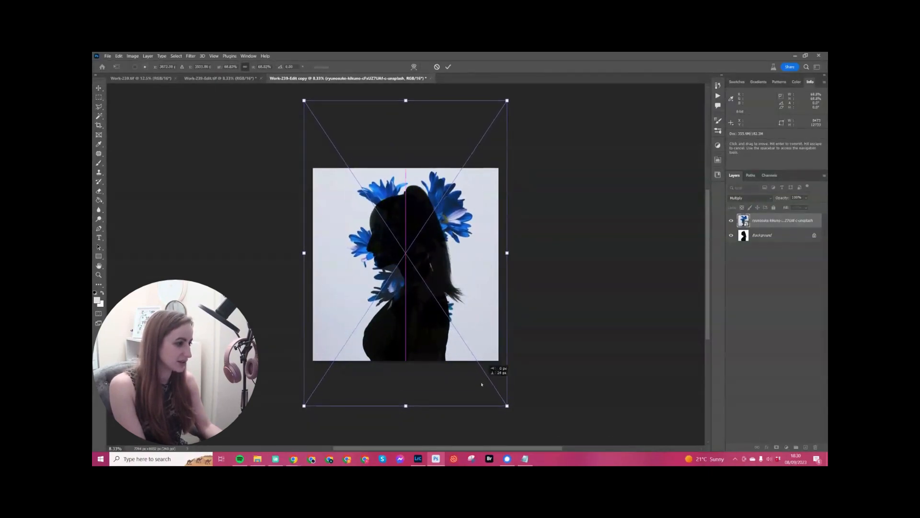
pyautogui.press('Return')
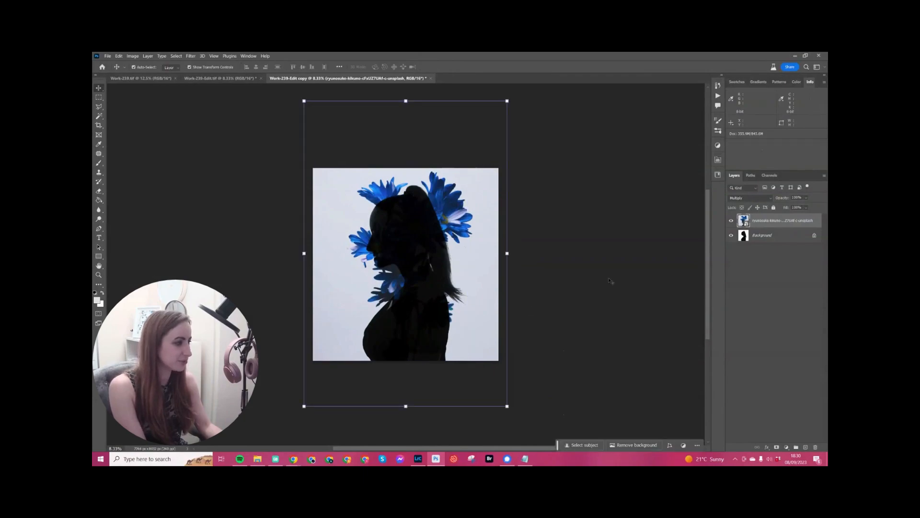
# Whiten the flower layer's grey backdrop with Levels by sampling it as the white point
pyautogui.press('e')
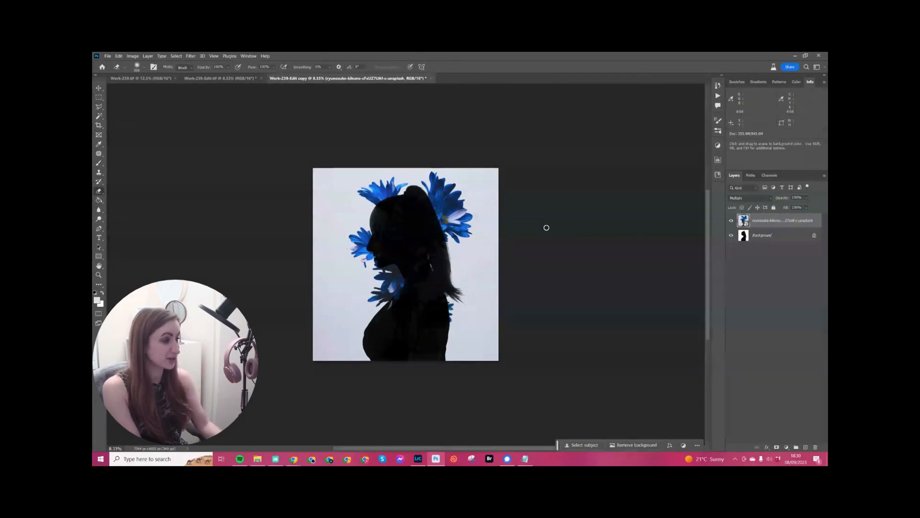
pyautogui.hotkey('ctrl', 'l')
pyautogui.click(676, 198)
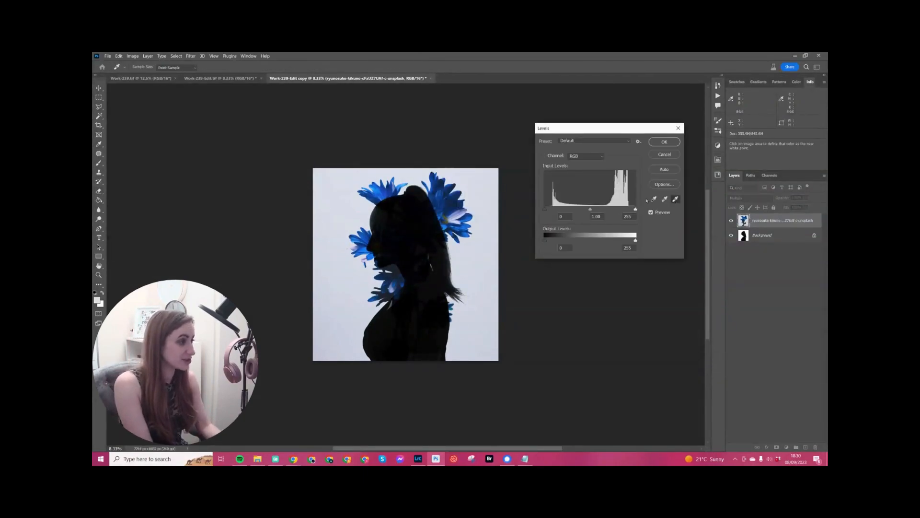
pyautogui.click(486, 239)
pyautogui.click(362, 208)
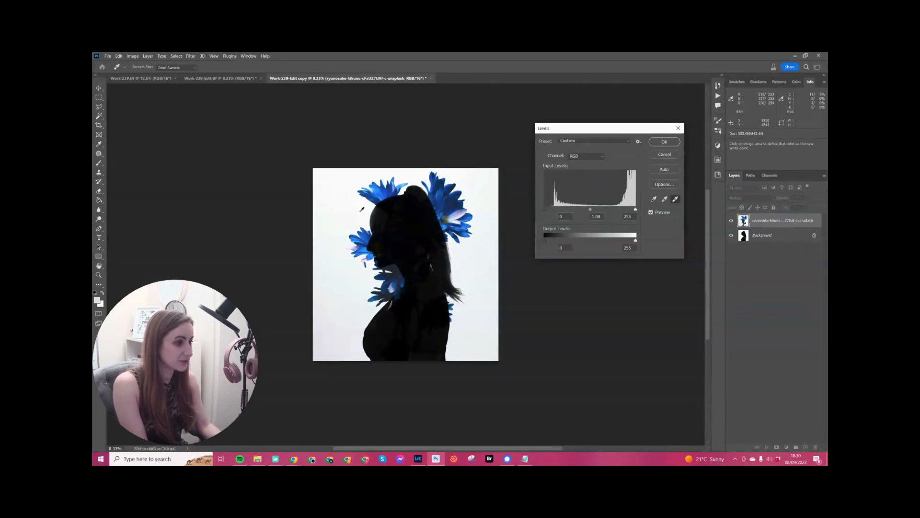
pyautogui.press('Return')
pyautogui.press('e')
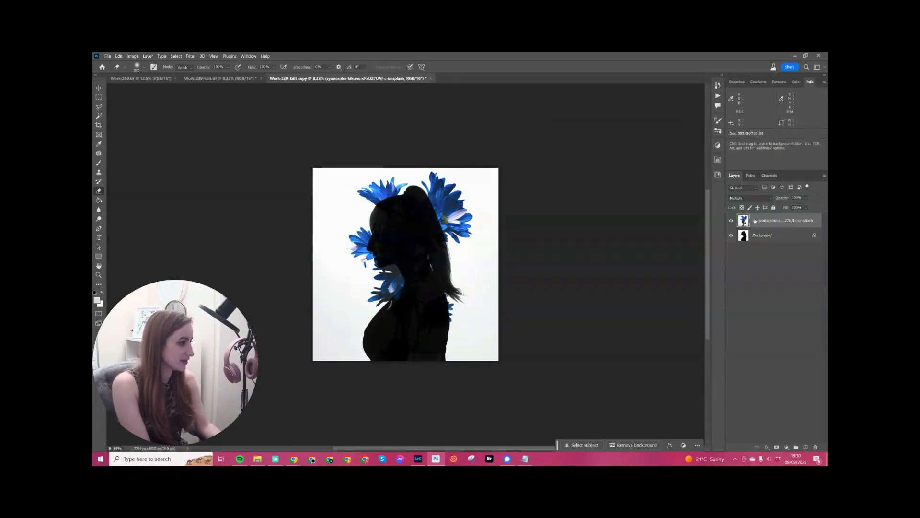
# Try a duplicate flower layer in Screen mode at about 37% opacity, shifted down over the body, and delete it
pyautogui.hotkey('ctrl', 'j')
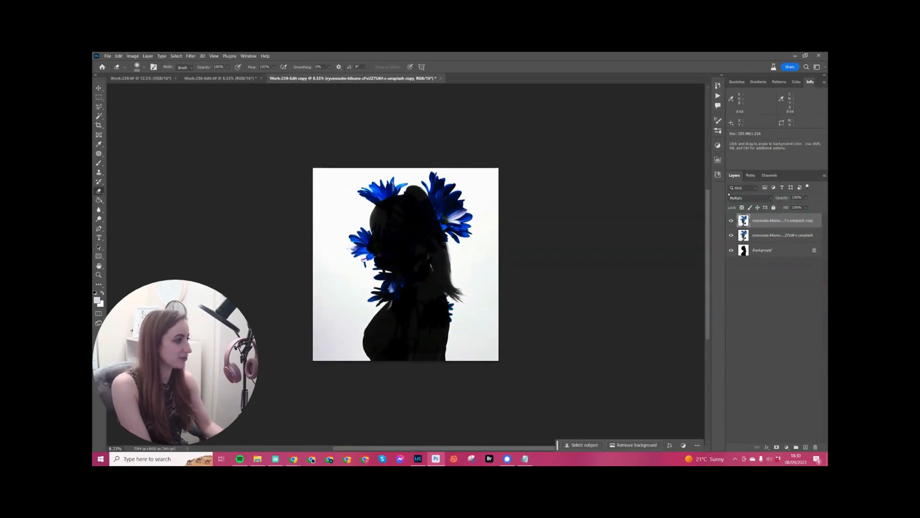
pyautogui.click(750, 198)
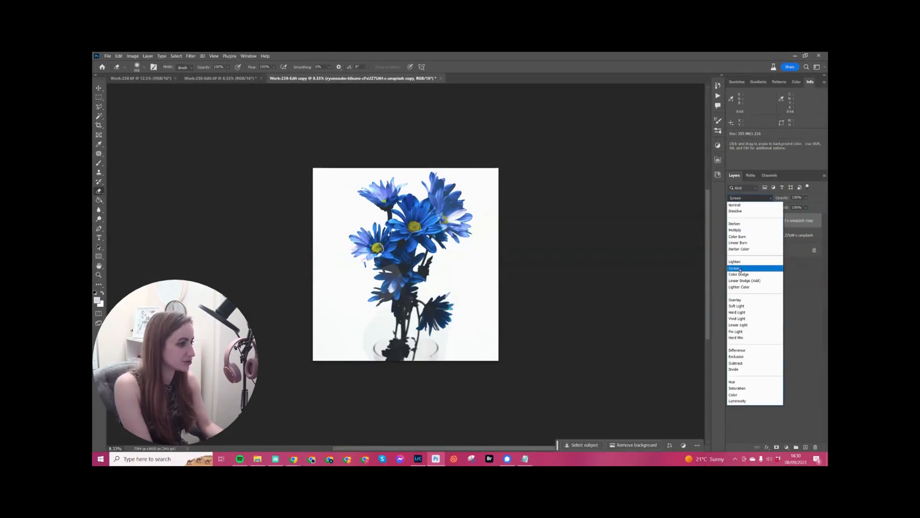
pyautogui.click(739, 269)
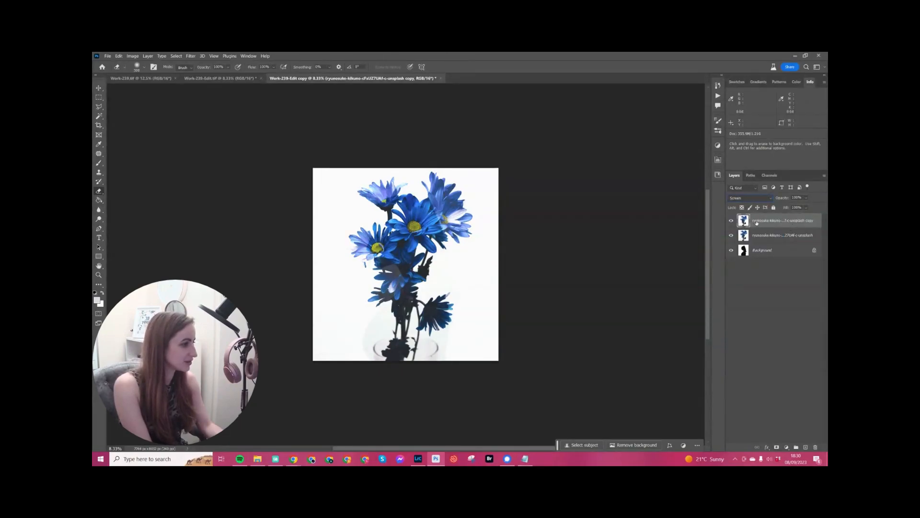
pyautogui.moveTo(805, 200); pyautogui.dragTo(789, 207)
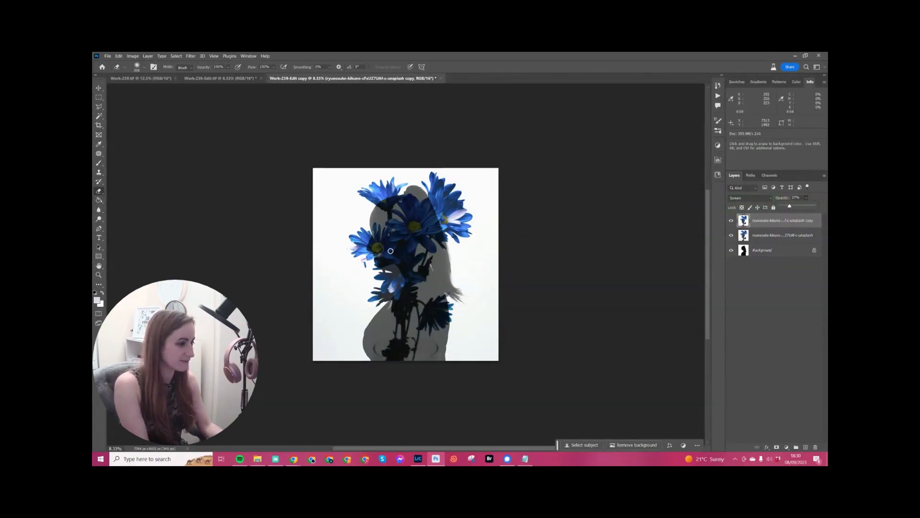
pyautogui.press('v')
pyautogui.moveTo(401, 247)
pyautogui.mouseDown()
pyautogui.moveTo(422, 241)
pyautogui.moveTo(423, 258)
pyautogui.mouseUp()
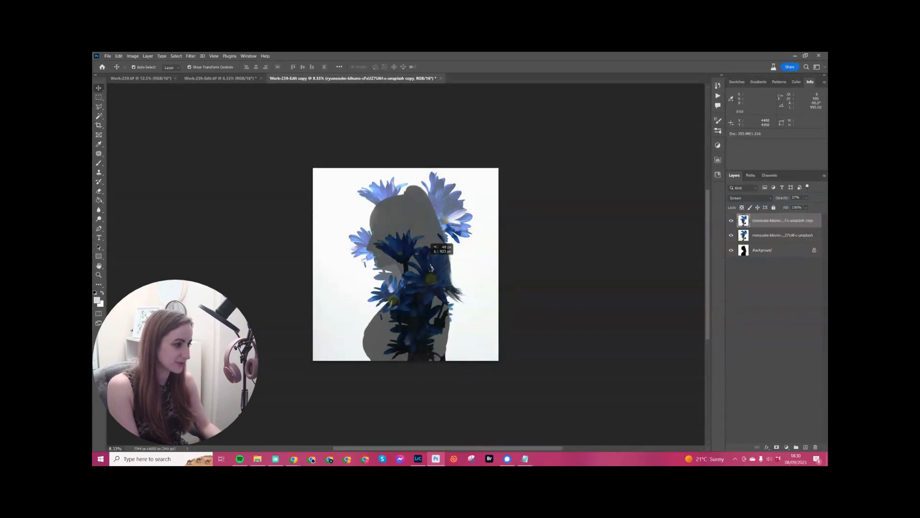
pyautogui.moveTo(422, 263); pyautogui.dragTo(431, 266)
pyautogui.press('Delete')
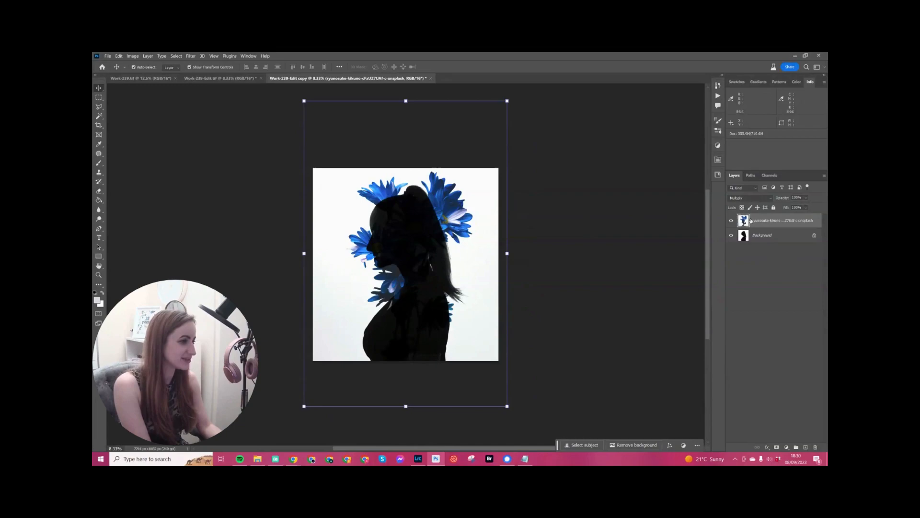
# Fully desaturate the flower layer with Hue/Saturation and shift it slightly up and left around the head
pyautogui.hotkey('ctrl', 'u')
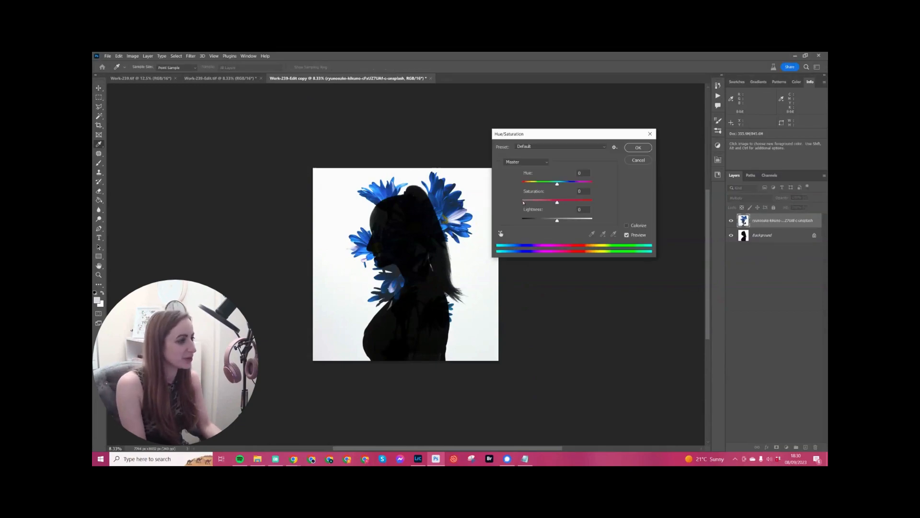
pyautogui.moveTo(557, 202); pyautogui.dragTo(514, 202)
pyautogui.press('Return')
pyautogui.moveTo(461, 213)
pyautogui.mouseDown()
pyautogui.moveTo(438, 208)
pyautogui.moveTo(450, 207)
pyautogui.mouseUp()
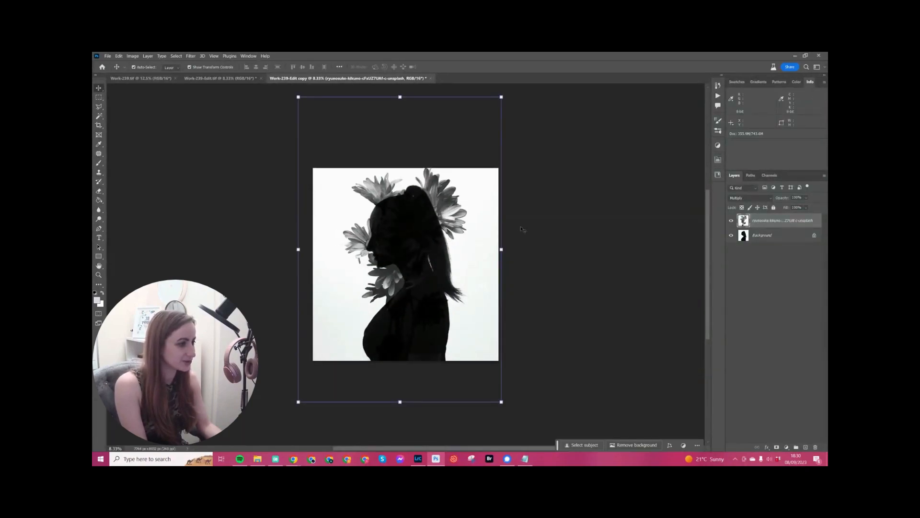
# Duplicate the greyscale flower layer, set the copy to Screen and move it down over the torso
pyautogui.hotkey('ctrl', 'j')
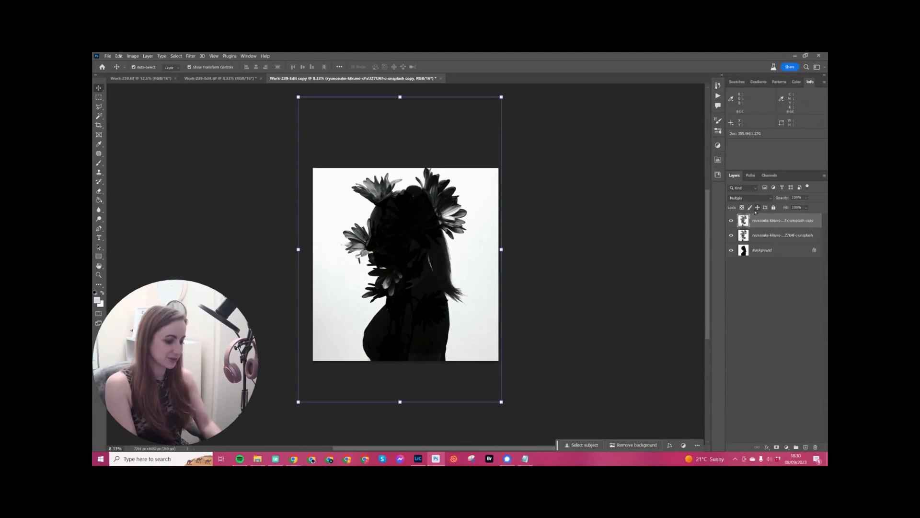
pyautogui.hotkey('ctrl', 't')
pyautogui.moveTo(450, 194); pyautogui.dragTo(465, 250)
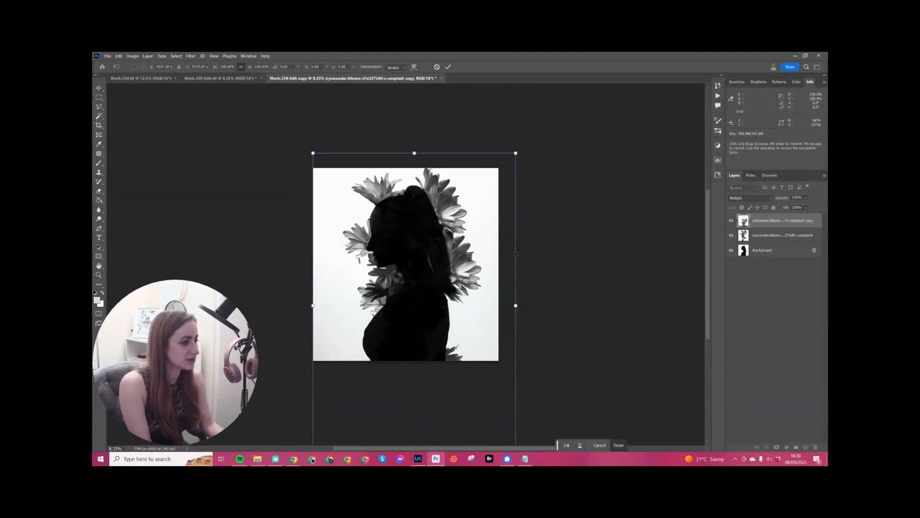
pyautogui.click(750, 198)
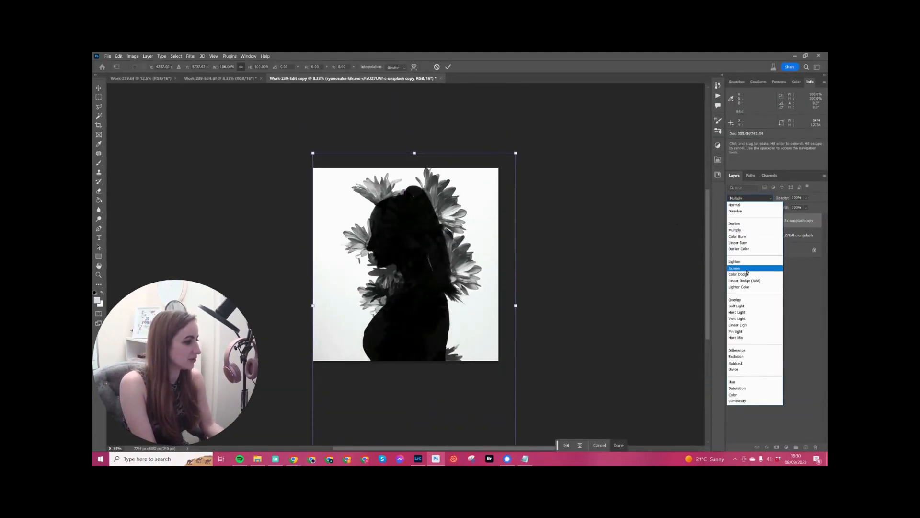
pyautogui.click(747, 269)
pyautogui.moveTo(423, 288); pyautogui.dragTo(413, 318)
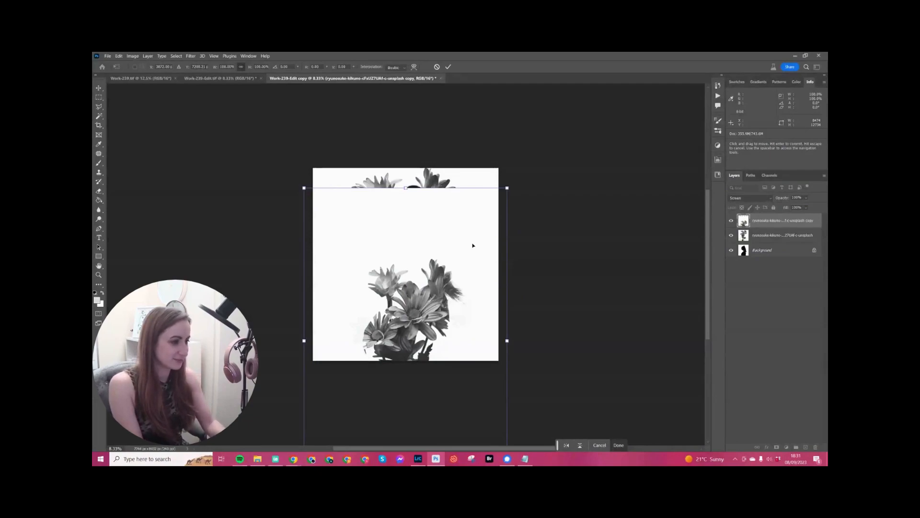
# Invert the Screen copy's tones, shift its flowers lower on the torso and deselect the layer
pyautogui.press('Escape')
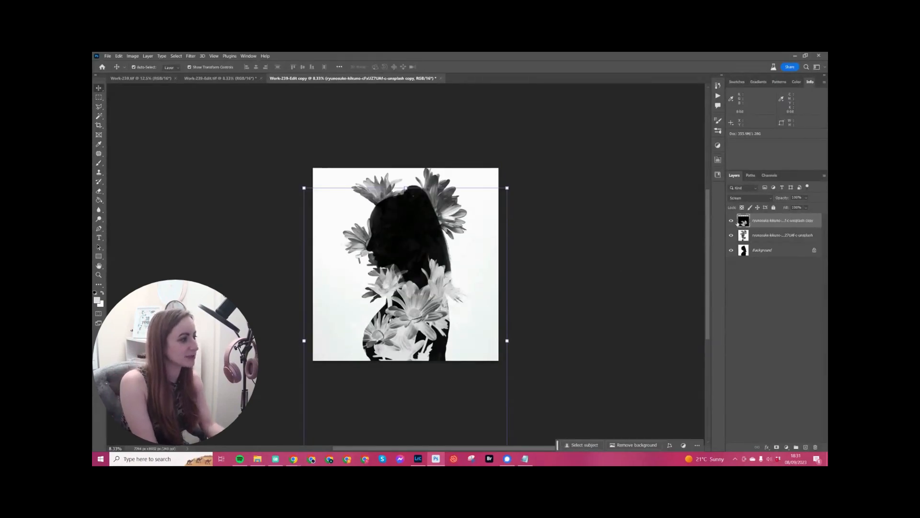
pyautogui.moveTo(411, 337); pyautogui.dragTo(408, 355)
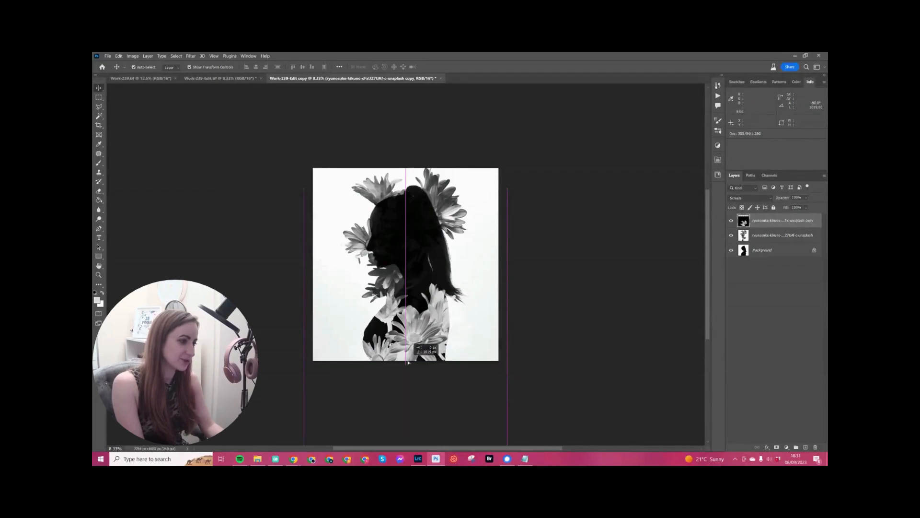
pyautogui.click(559, 309)
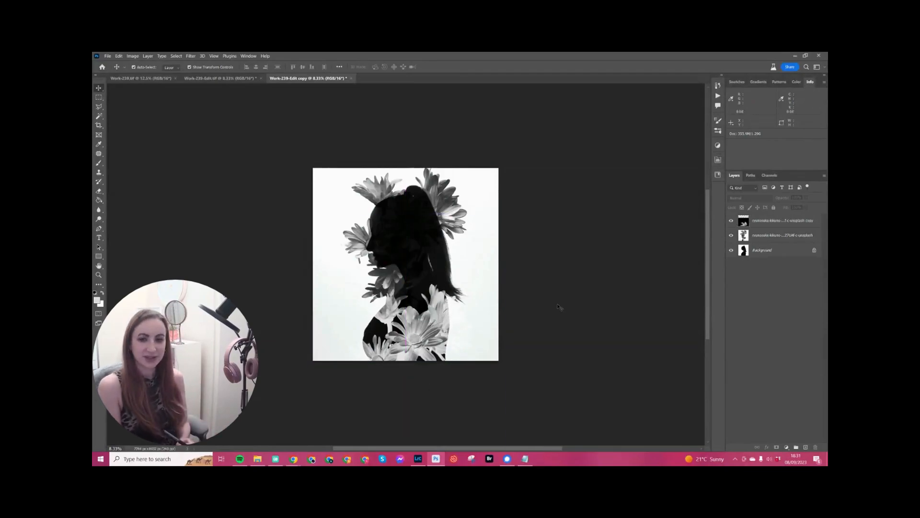
# Duplicate the Multiply flower layer, rotate the copy about 68° clockwise and move it down so blooms emerge behind the back
pyautogui.click(440, 186)
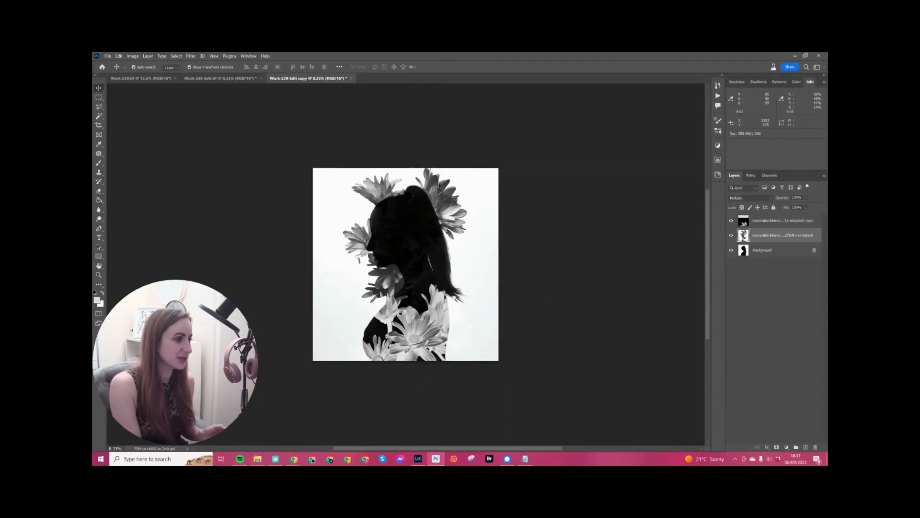
pyautogui.hotkey('ctrl', 'j')
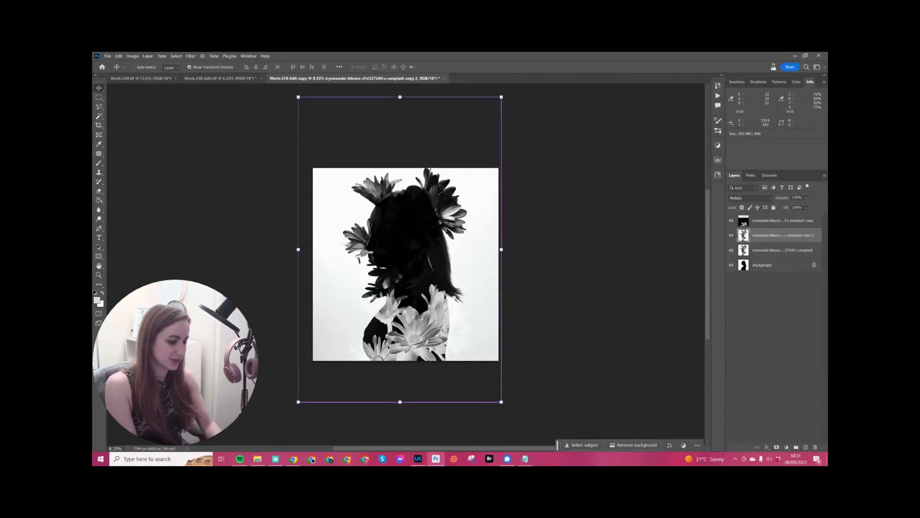
pyautogui.hotkey('ctrl', 't')
pyautogui.moveTo(513, 181); pyautogui.dragTo(529, 344)
pyautogui.moveTo(476, 264); pyautogui.dragTo(482, 303)
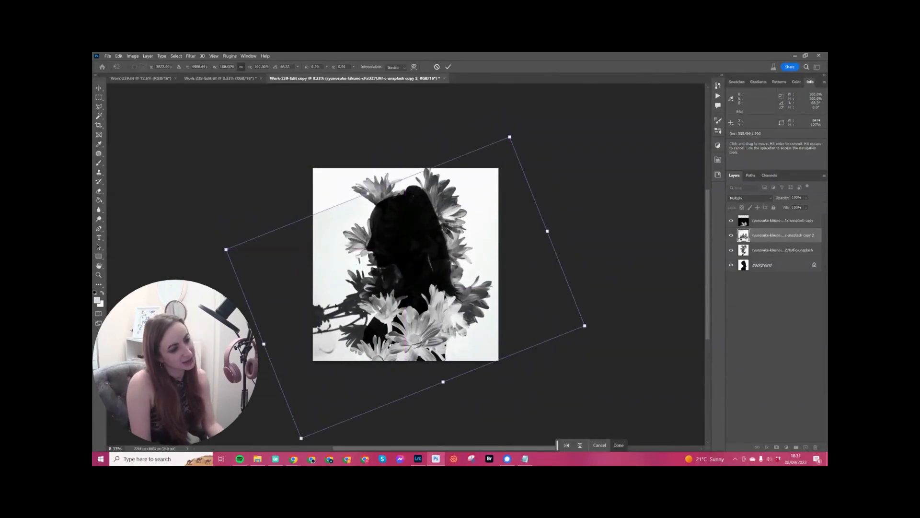
pyautogui.click(762, 236)
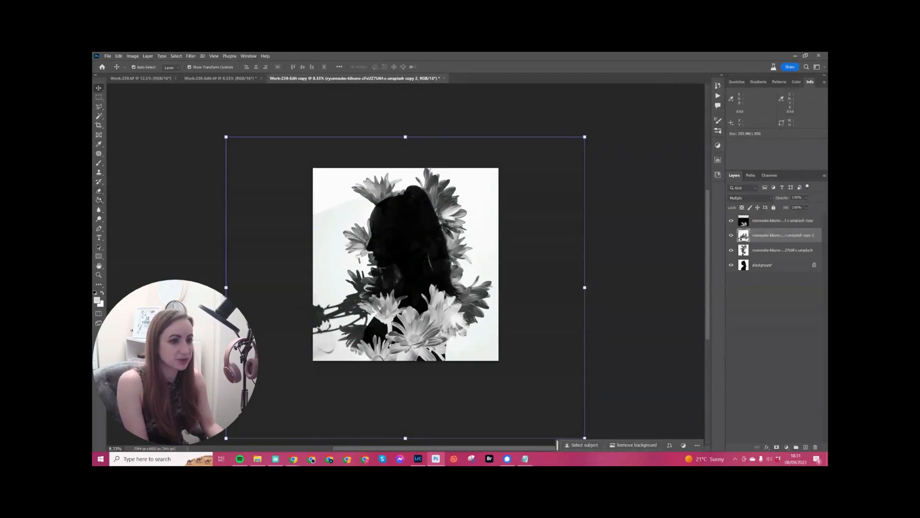
# Enlarge the Eraser brush and erase the rotated copy's stems and stray petals in front of the silhouette's neck and chest
pyautogui.press('e')
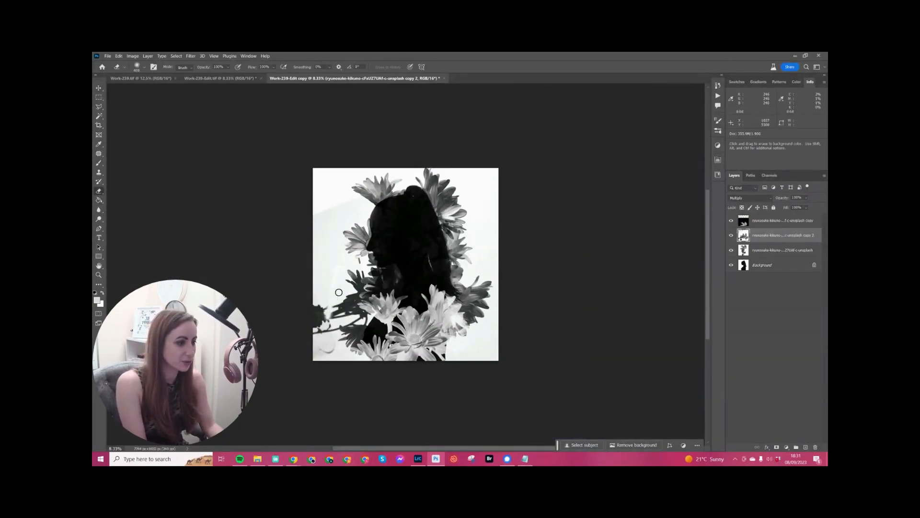
pyautogui.click(144, 68)
pyautogui.click(152, 106)
pyautogui.moveTo(336, 286)
pyautogui.mouseDown()
pyautogui.moveTo(347, 275)
pyautogui.moveTo(357, 311)
pyautogui.moveTo(338, 336)
pyautogui.moveTo(338, 206)
pyautogui.moveTo(333, 310)
pyautogui.moveTo(306, 212)
pyautogui.moveTo(367, 262)
pyautogui.moveTo(386, 264)
pyautogui.moveTo(379, 285)
pyautogui.mouseUp()
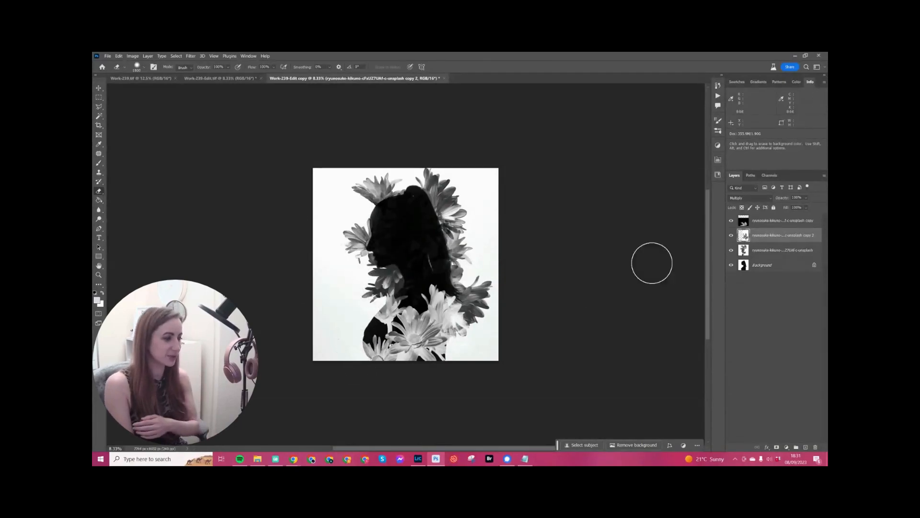
# Duplicate the original Multiply flower layer, rotate and move the copy to the lower chest, and erase its parts over the silhouette and background
pyautogui.click(760, 252)
pyautogui.hotkey('ctrl', 'j')
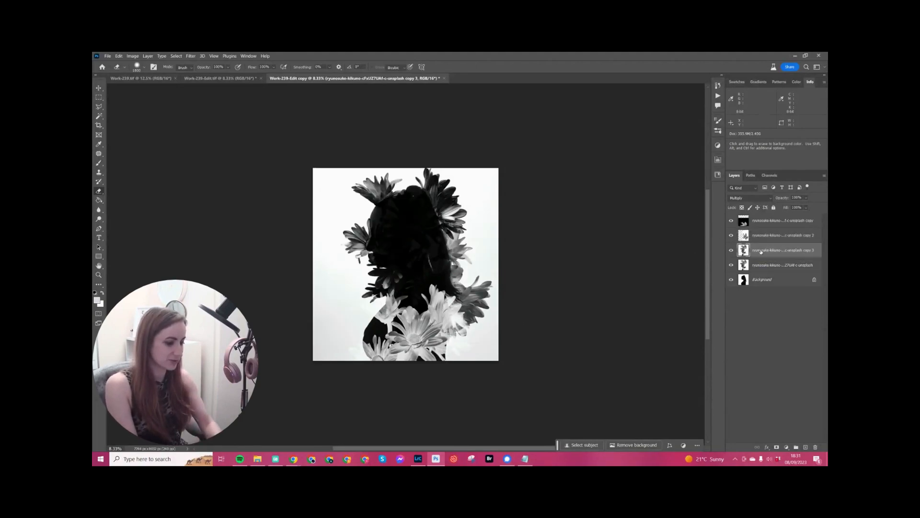
pyautogui.hotkey('ctrl', 't')
pyautogui.moveTo(510, 336); pyautogui.dragTo(393, 126)
pyautogui.moveTo(329, 254); pyautogui.dragTo(349, 330)
pyautogui.press('Return')
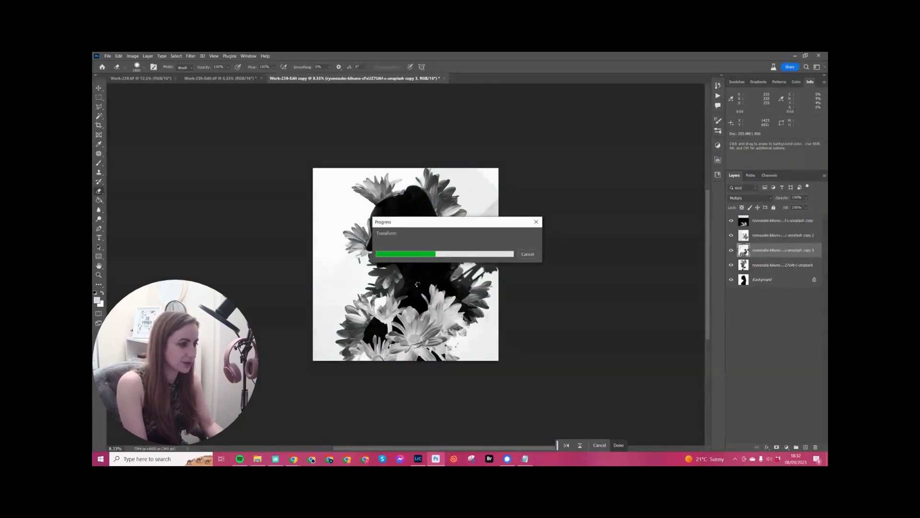
pyautogui.press('e')
pyautogui.moveTo(428, 308)
pyautogui.mouseDown()
pyautogui.moveTo(443, 221)
pyautogui.moveTo(464, 264)
pyautogui.moveTo(477, 354)
pyautogui.moveTo(510, 250)
pyautogui.moveTo(503, 218)
pyautogui.moveTo(504, 274)
pyautogui.moveTo(484, 189)
pyautogui.mouseUp()
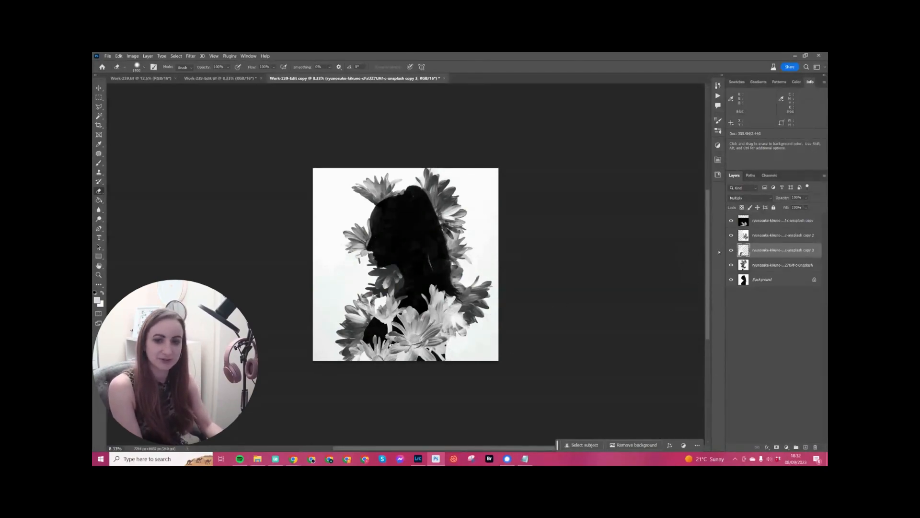
# Toggle the visibility of the individual flower layers off and on to compare each one's contribution to the composite
pyautogui.click(753, 223)
pyautogui.click(732, 221)
pyautogui.click(731, 221)
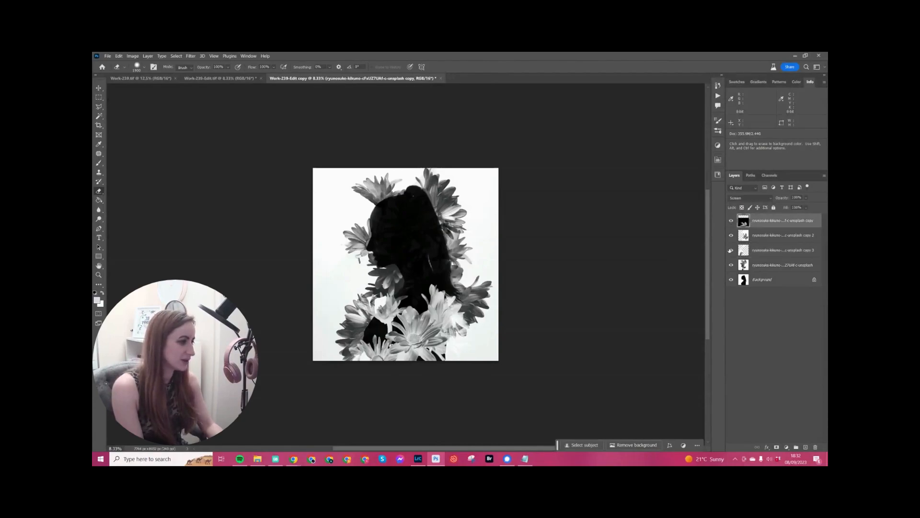
pyautogui.click(732, 268)
pyautogui.click(732, 267)
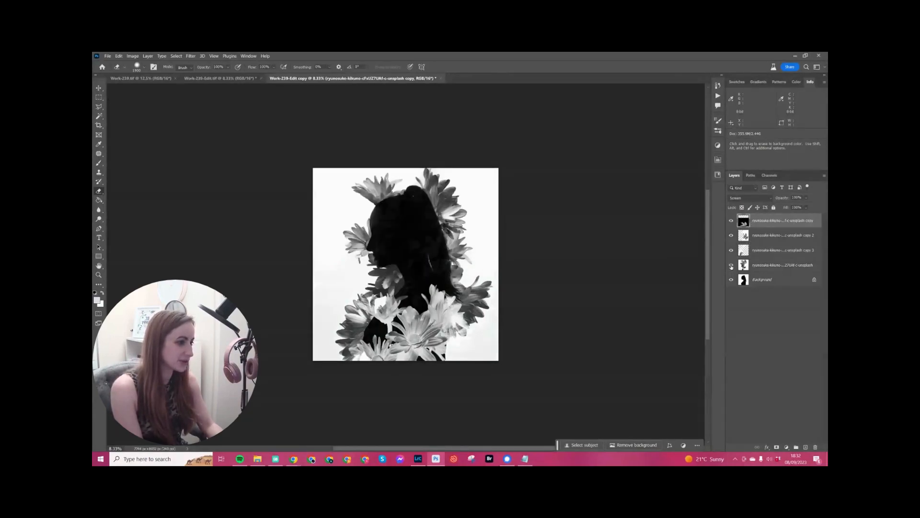
pyautogui.click(731, 250)
pyautogui.click(732, 250)
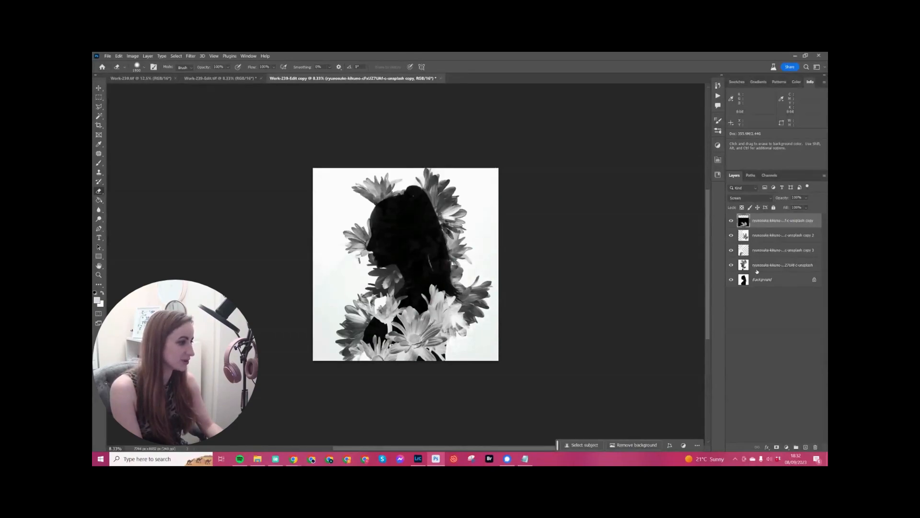
# Deepen the Background layer's silhouette with Levels, raising the black input level to 12 and darkening the midtones
pyautogui.click(762, 283)
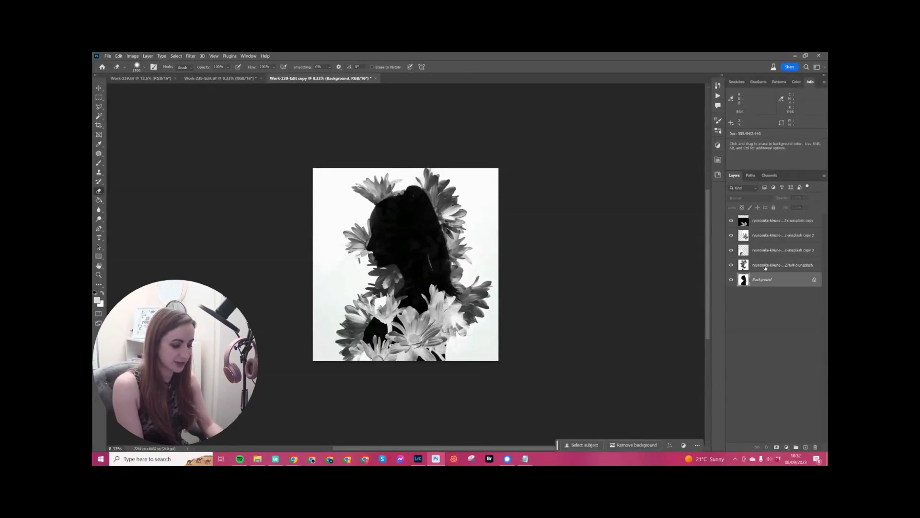
pyautogui.hotkey('ctrl', 'l')
pyautogui.moveTo(545, 210)
pyautogui.mouseDown()
pyautogui.moveTo(578, 214)
pyautogui.moveTo(543, 215)
pyautogui.moveTo(576, 210)
pyautogui.moveTo(549, 210)
pyautogui.mouseUp()
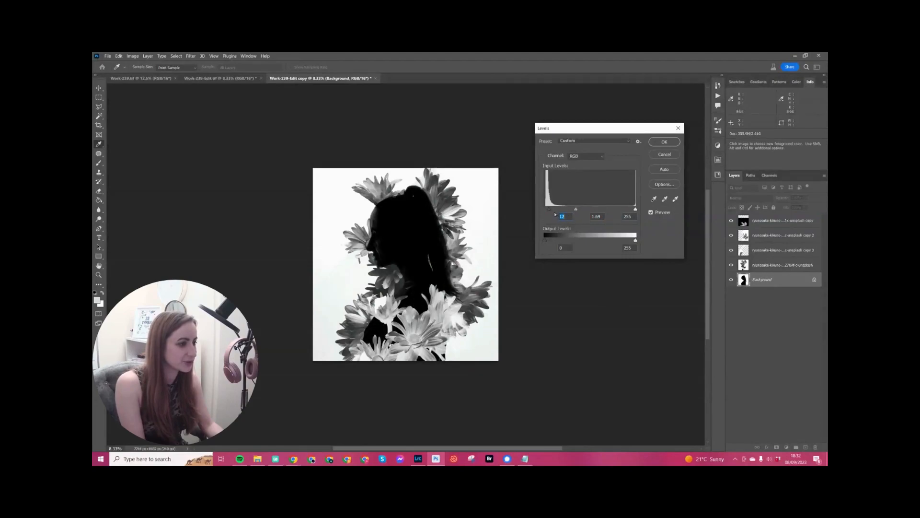
pyautogui.moveTo(635, 209); pyautogui.dragTo(607, 210)
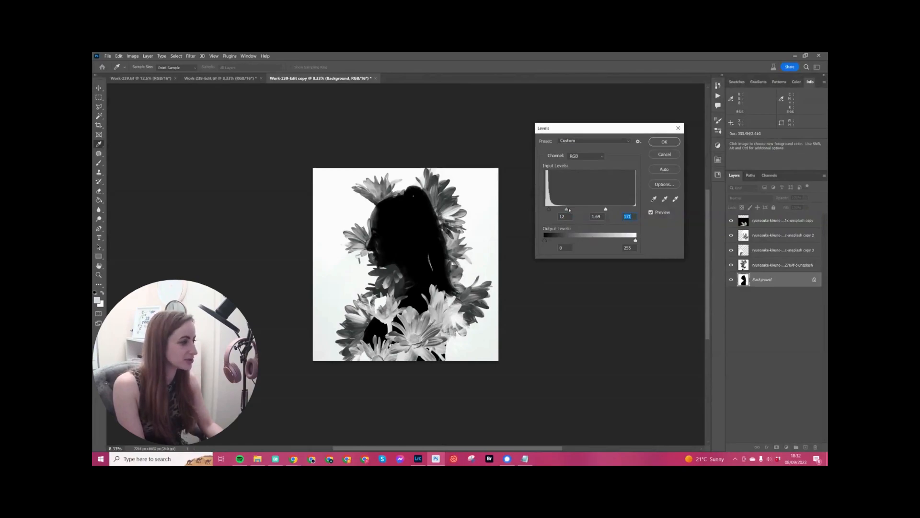
pyautogui.moveTo(605, 210); pyautogui.dragTo(632, 210)
pyautogui.moveTo(575, 210); pyautogui.dragTo(592, 210)
pyautogui.press('Return')
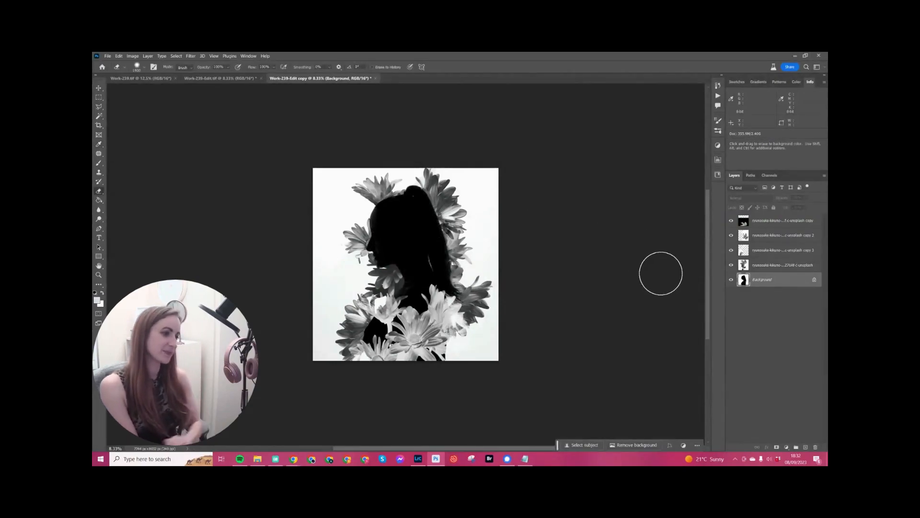
# Add a Gradient fill layer above all flower layers and choose the purple-to-blue preset from the Purples group
pyautogui.click(764, 219)
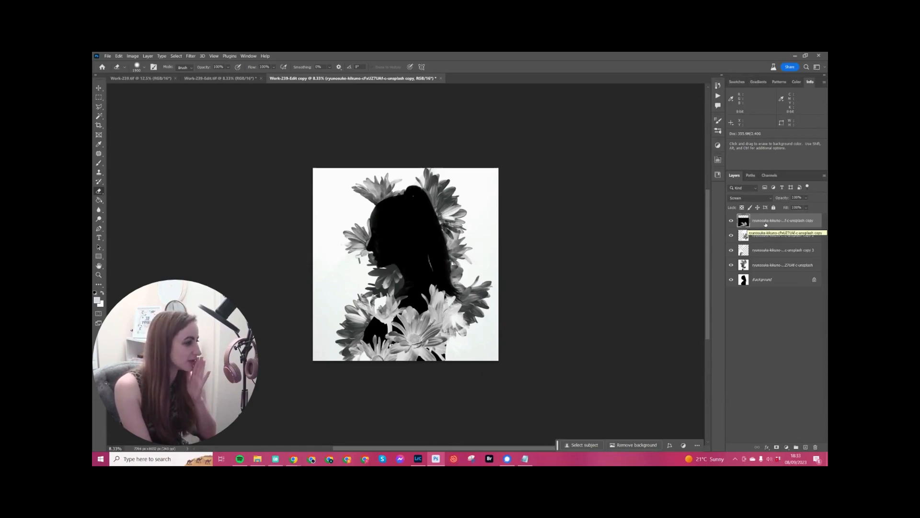
pyautogui.click(786, 447)
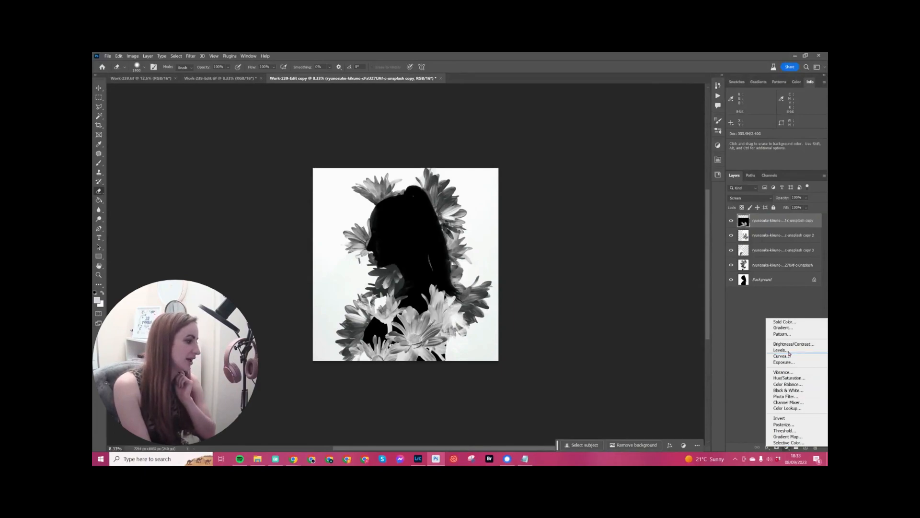
pyautogui.click(780, 328)
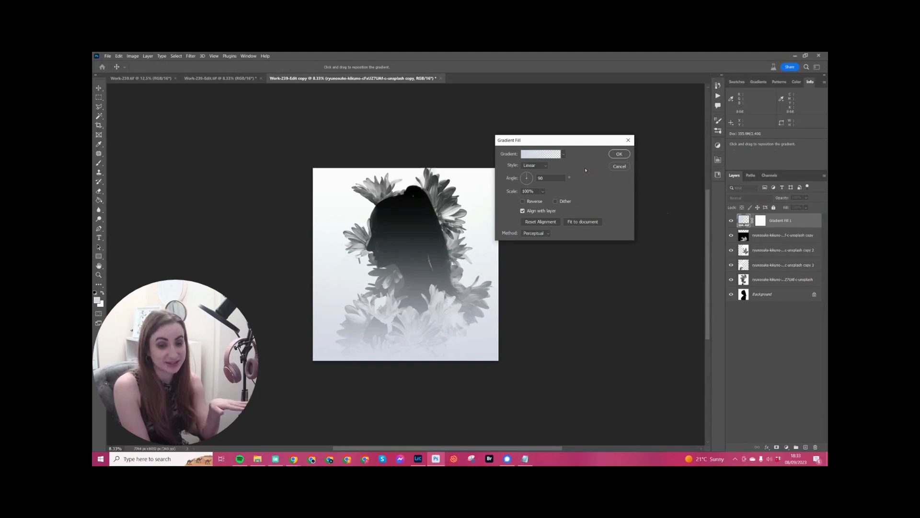
pyautogui.moveTo(582, 141); pyautogui.dragTo(645, 148)
pyautogui.click(627, 161)
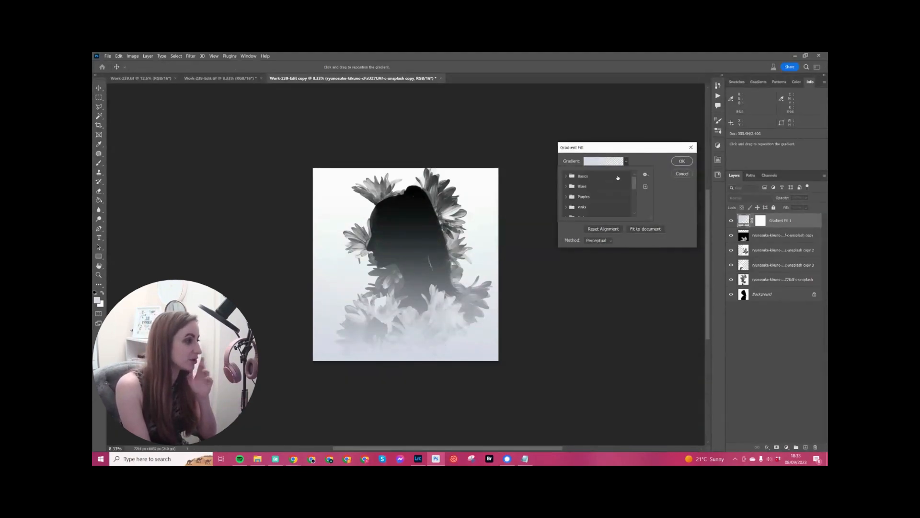
pyautogui.click(566, 198)
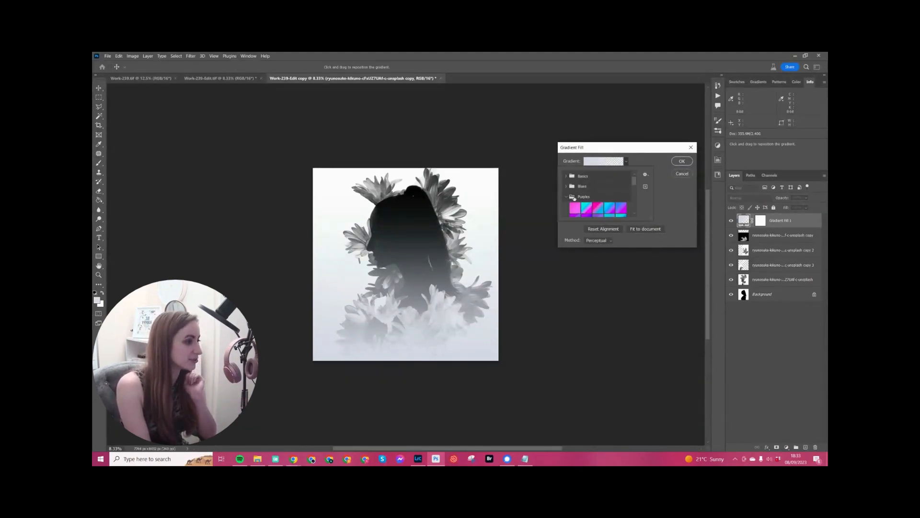
pyautogui.click(596, 210)
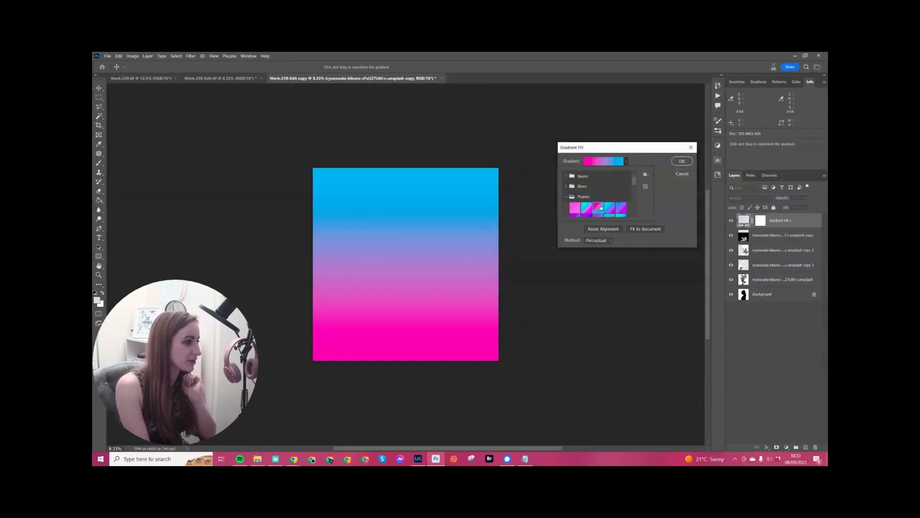
pyautogui.scroll(-2, 636, 182)
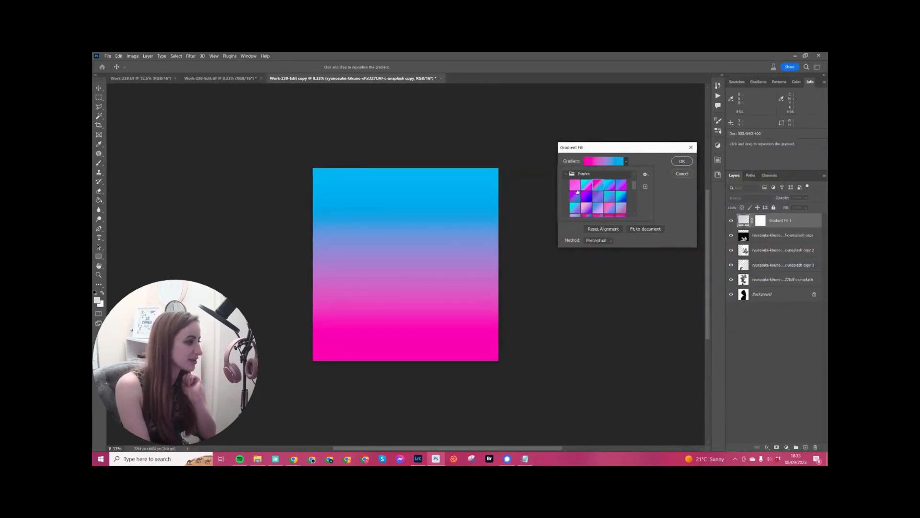
pyautogui.click(575, 198)
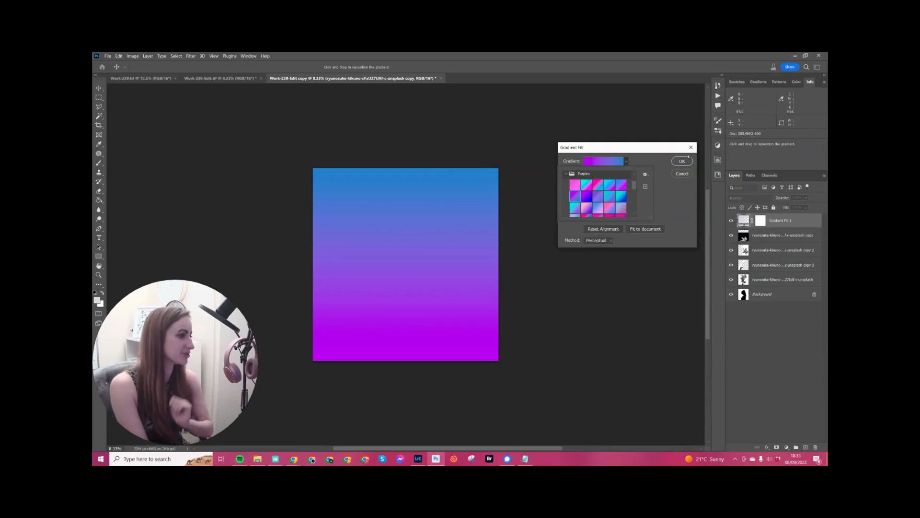
# Flip the gradient fill to an angle of about -87° so purple starts at the image's upper edge, and apply it
pyautogui.click(653, 162)
pyautogui.moveTo(588, 185); pyautogui.dragTo(590, 192)
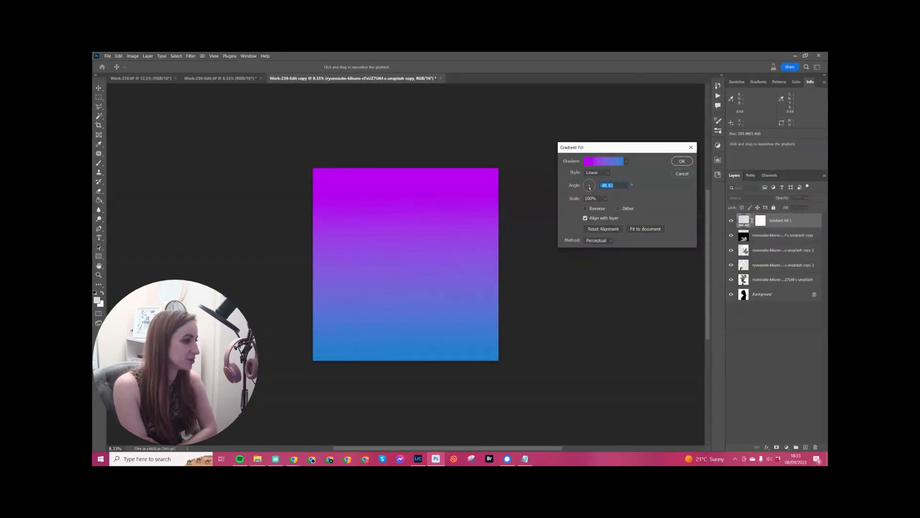
pyautogui.click(681, 161)
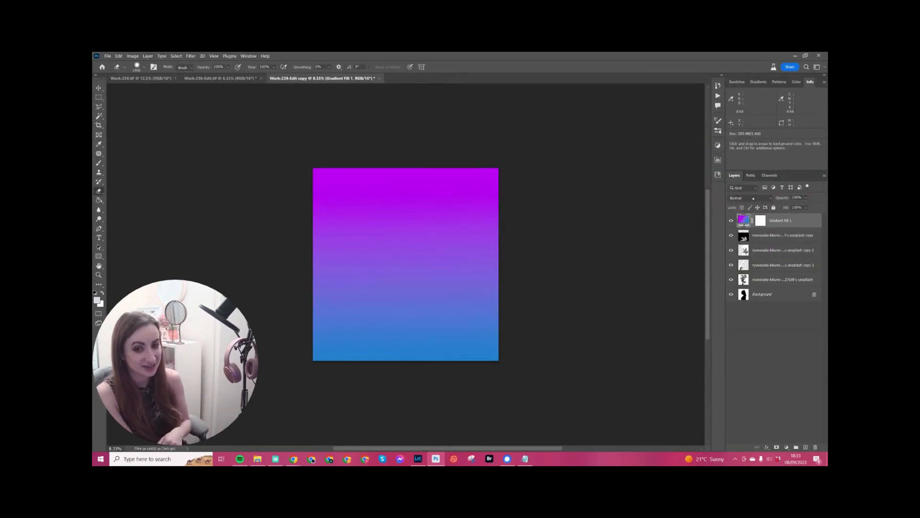
# Try successive blend modes on the gradient fill layer and settle on Soft Light to tint the flowers
pyautogui.click(750, 197)
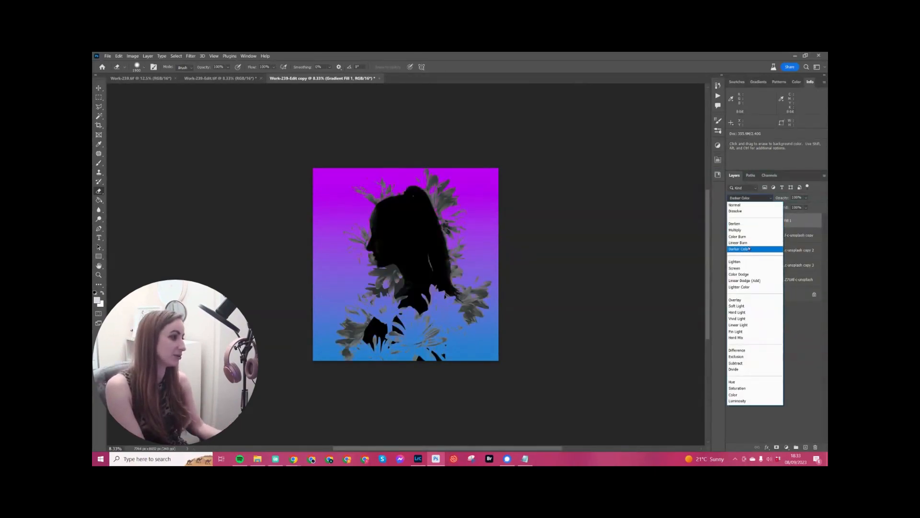
pyautogui.click(739, 236)
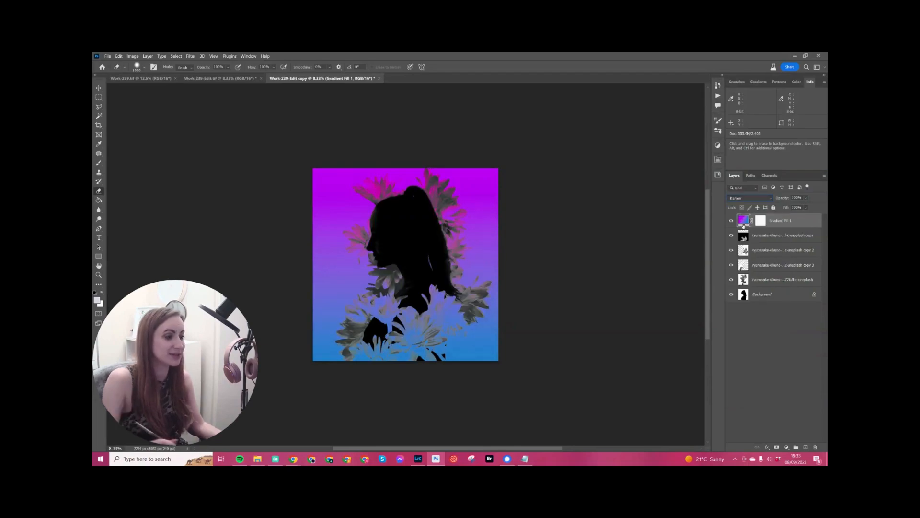
pyautogui.press('Down')
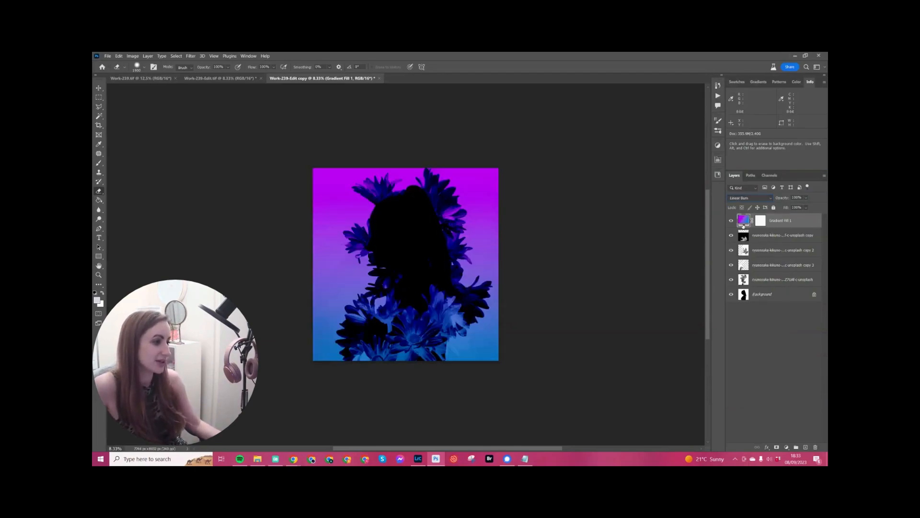
pyautogui.press('Down')
pyautogui.press('Down')
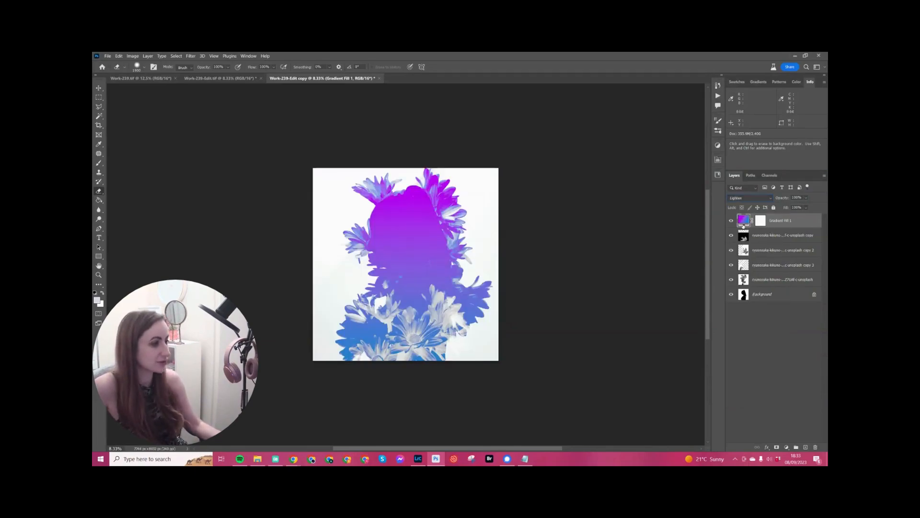
pyautogui.press('Down')
pyautogui.press('Down')
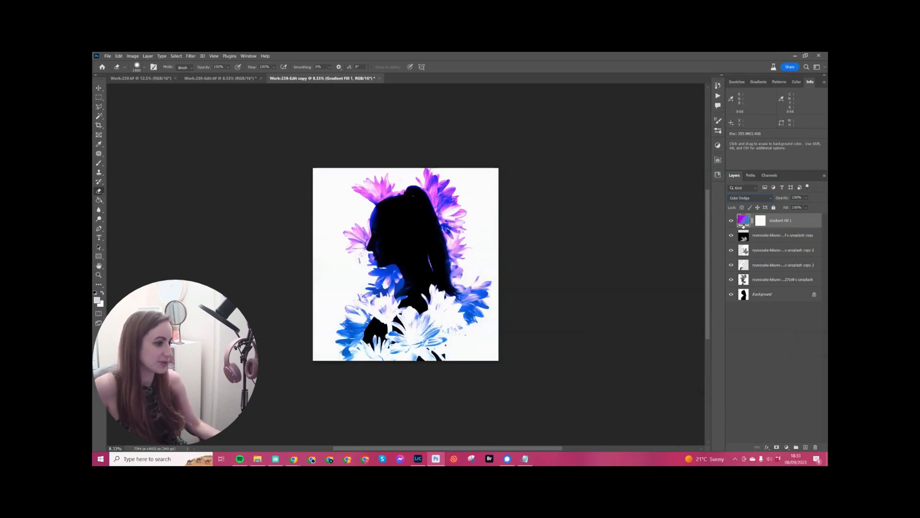
pyautogui.press('Down')
pyautogui.press('Down')
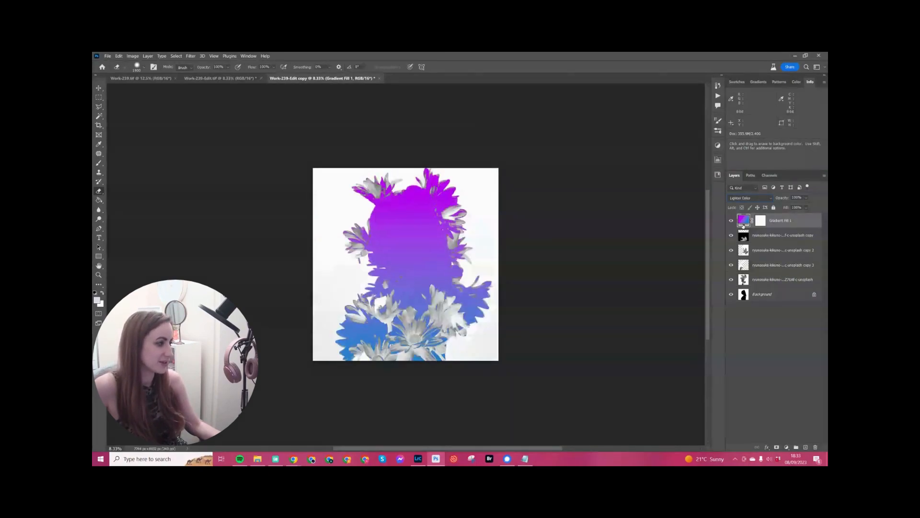
pyautogui.press('Down')
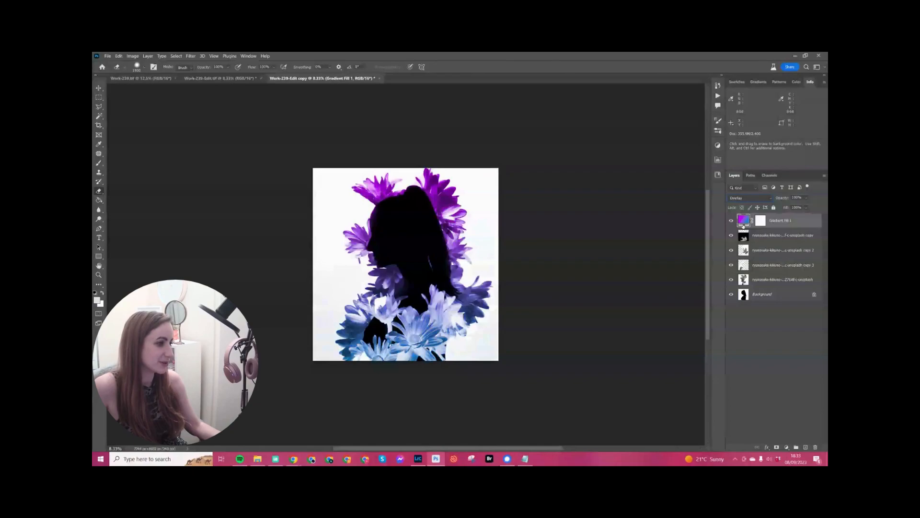
pyautogui.press('Down')
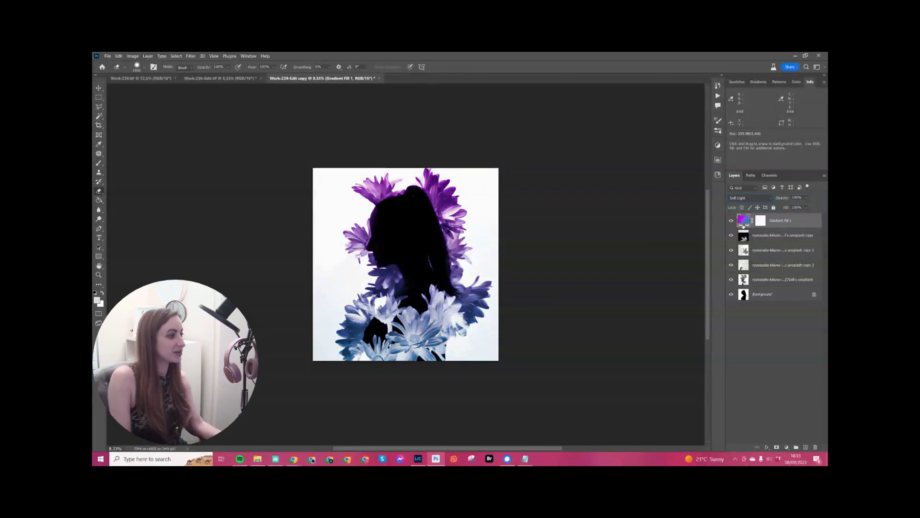
# Lower the gradient fill layer's opacity to 87%, compare the image with and without it, and deselect the layer
pyautogui.click(807, 200)
pyautogui.moveTo(814, 205); pyautogui.dragTo(802, 205)
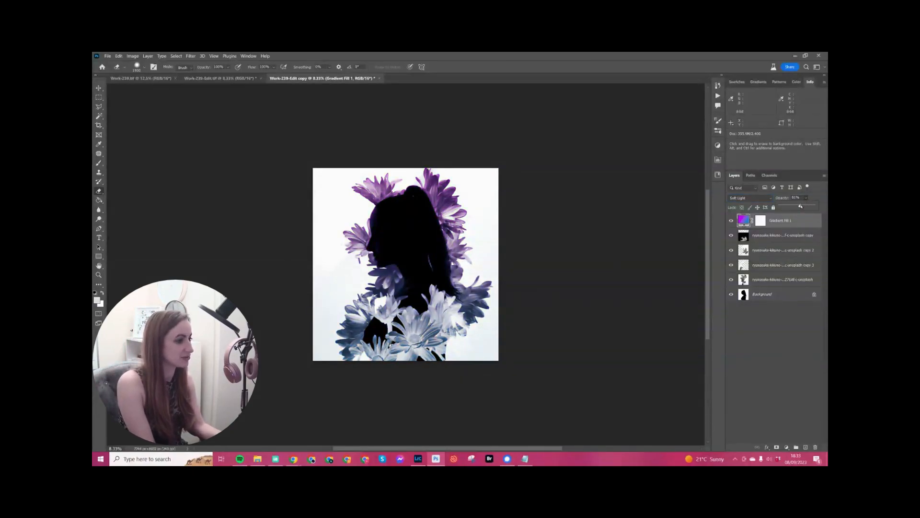
pyautogui.click(731, 220)
pyautogui.click(731, 220)
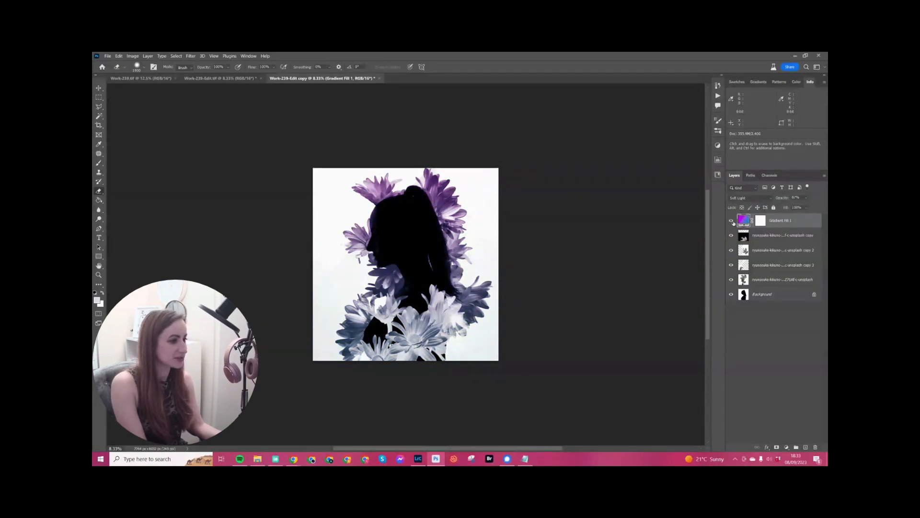
pyautogui.click(740, 344)
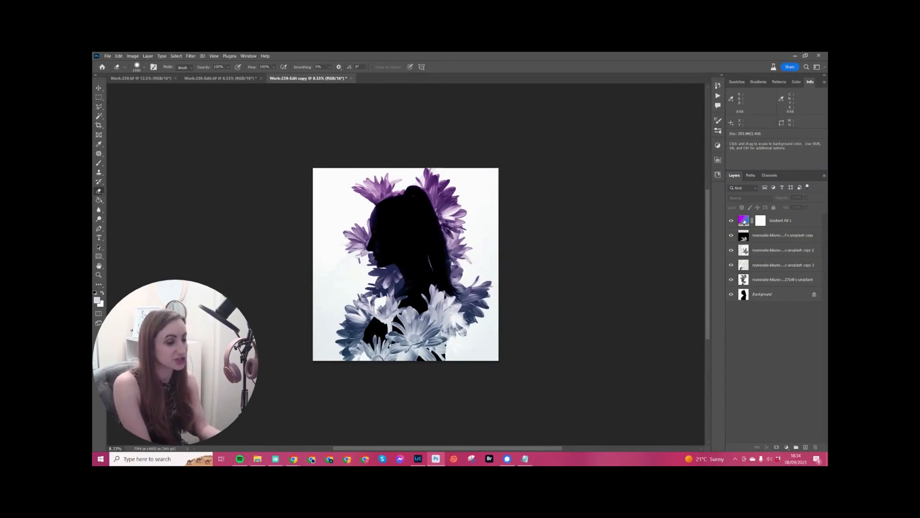
# Reopen the gradient fill's settings, try different directions, and set its angle to about 116° for blue upper and purple lower flowers
pyautogui.click(745, 222)
pyautogui.doubleClick(745, 221)
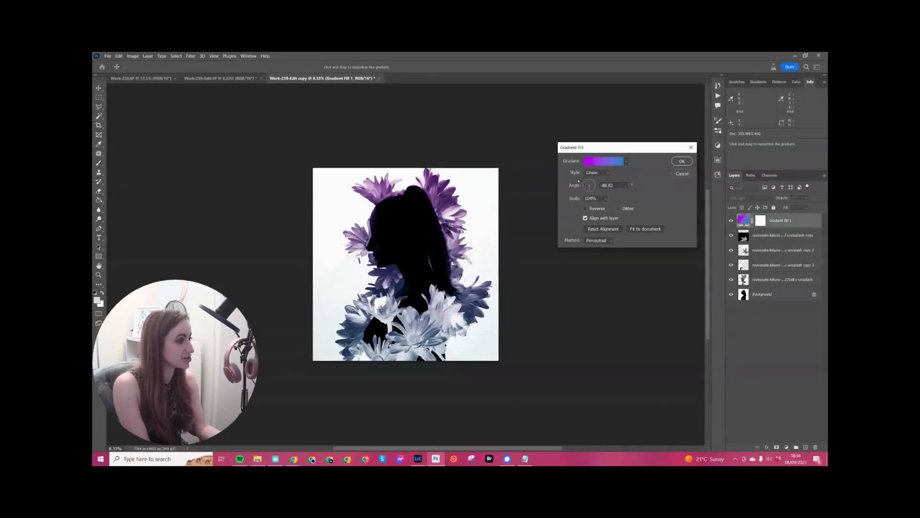
pyautogui.click(593, 188)
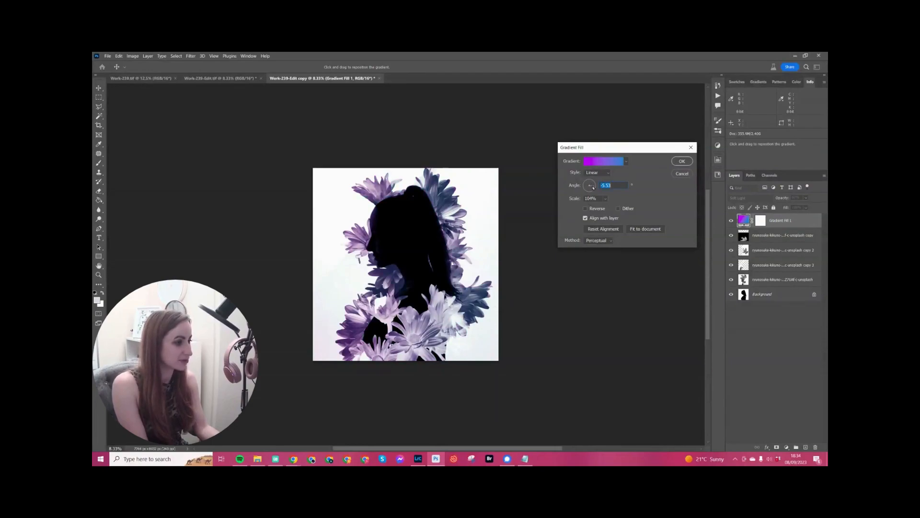
pyautogui.click(584, 188)
pyautogui.click(587, 183)
pyautogui.click(588, 184)
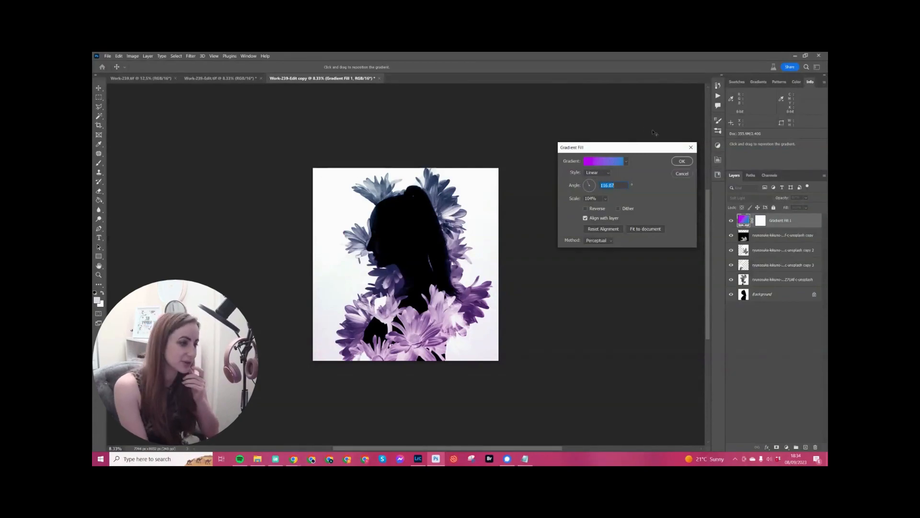
pyautogui.click(682, 162)
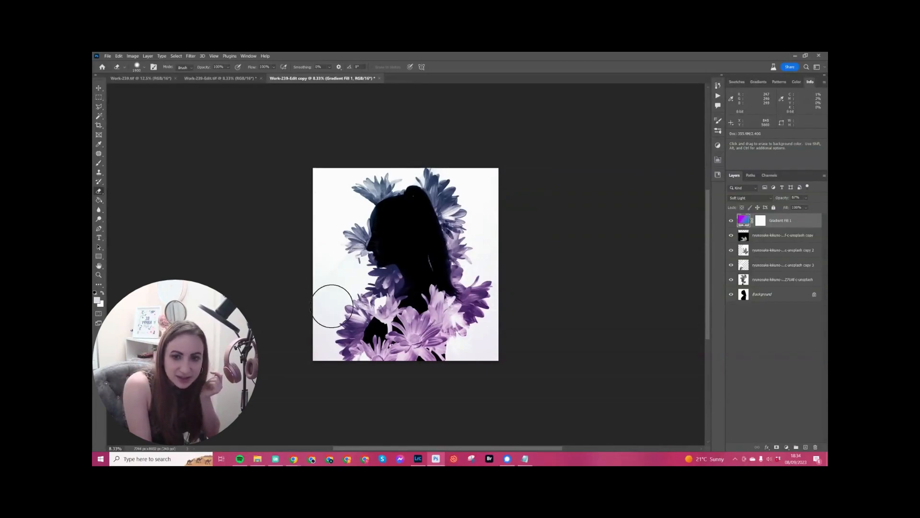
# Compare the image with and without the copy 3 flower layer and the gradient fill, leaving both visible and copy 3 selected
pyautogui.click(732, 266)
pyautogui.click(732, 266)
pyautogui.click(761, 266)
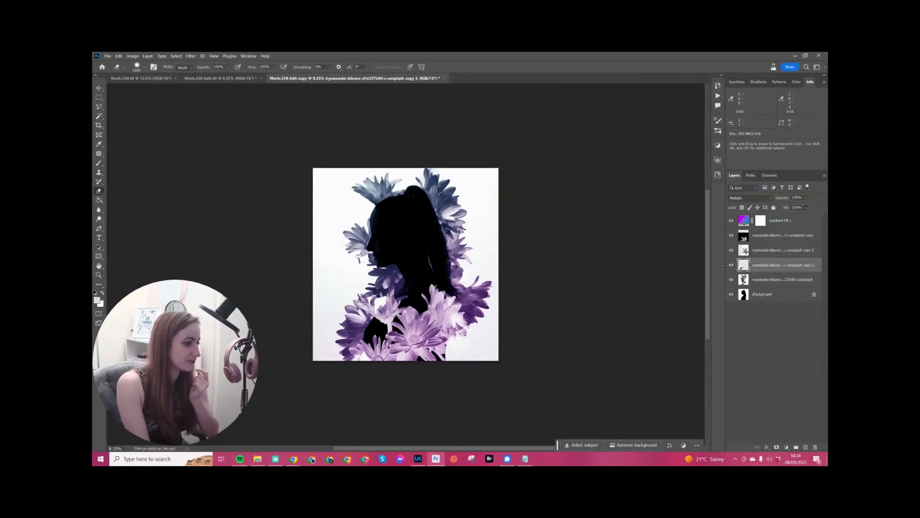
pyautogui.click(731, 221)
pyautogui.click(730, 221)
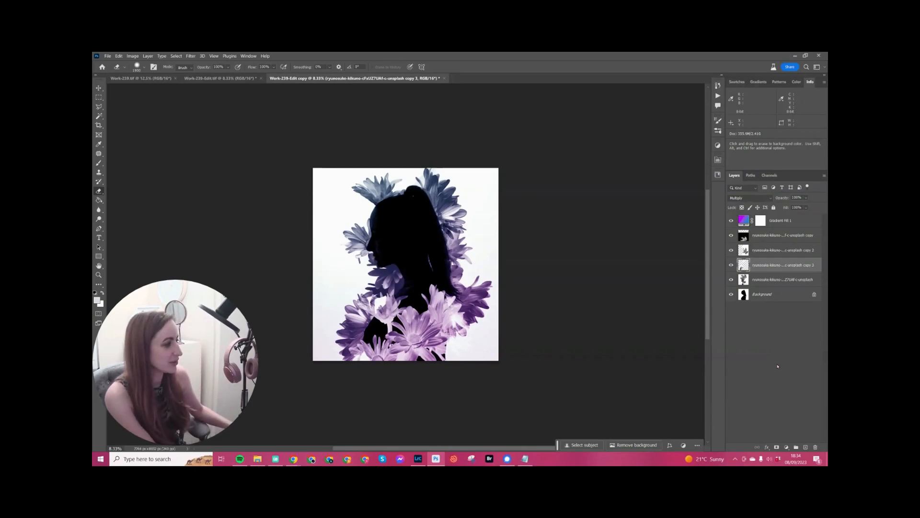
# Preview other blend modes on the copy 3 flower layer, keep it on Multiply, and switch to the Move tool
pyautogui.click(770, 198)
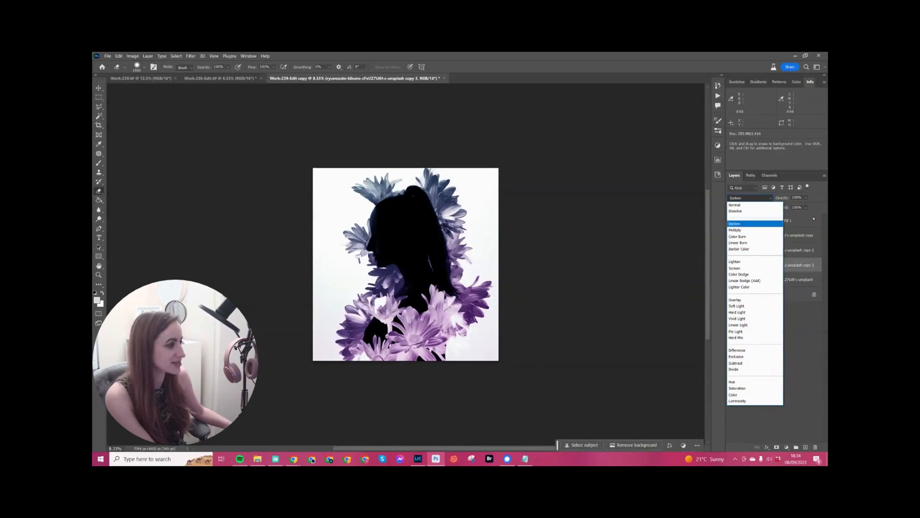
pyautogui.click(735, 230)
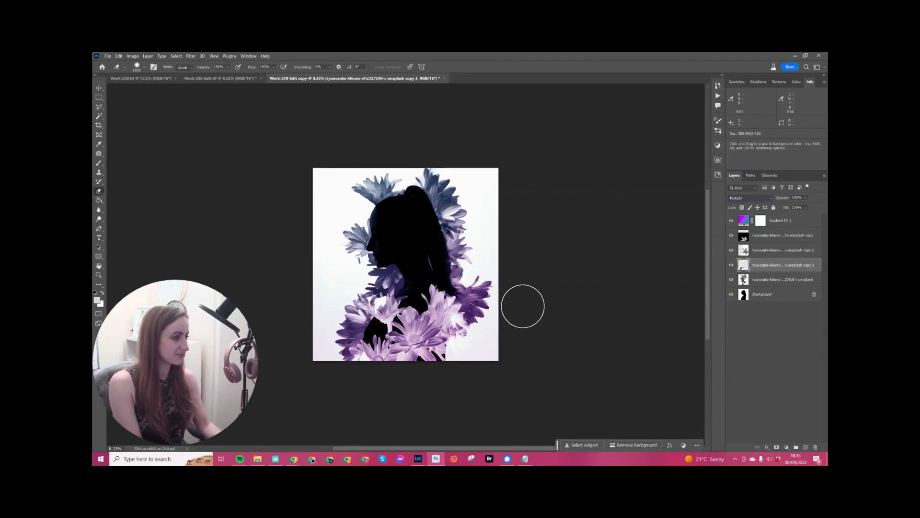
pyautogui.press('v')
pyautogui.click(667, 288)
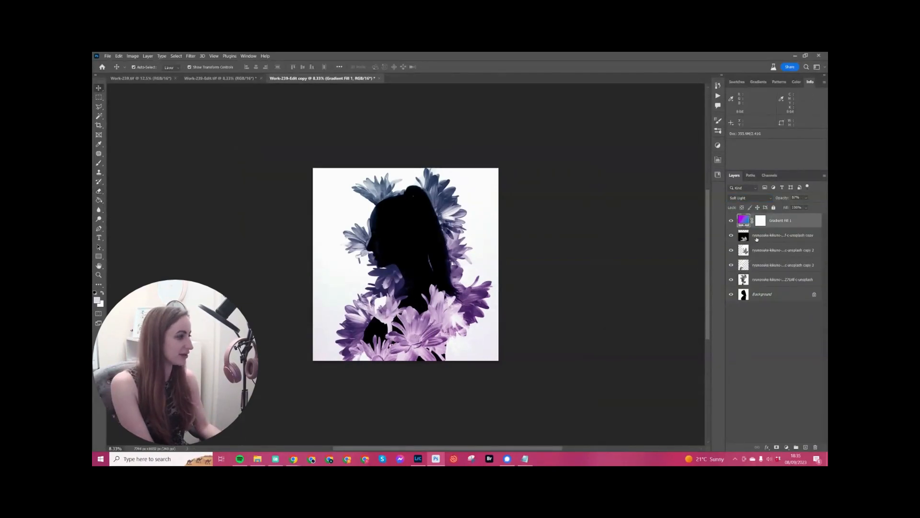
# Select the flower copy directly below the gradient fill and compare the silhouette's body with and without it
pyautogui.click(756, 238)
pyautogui.click(731, 236)
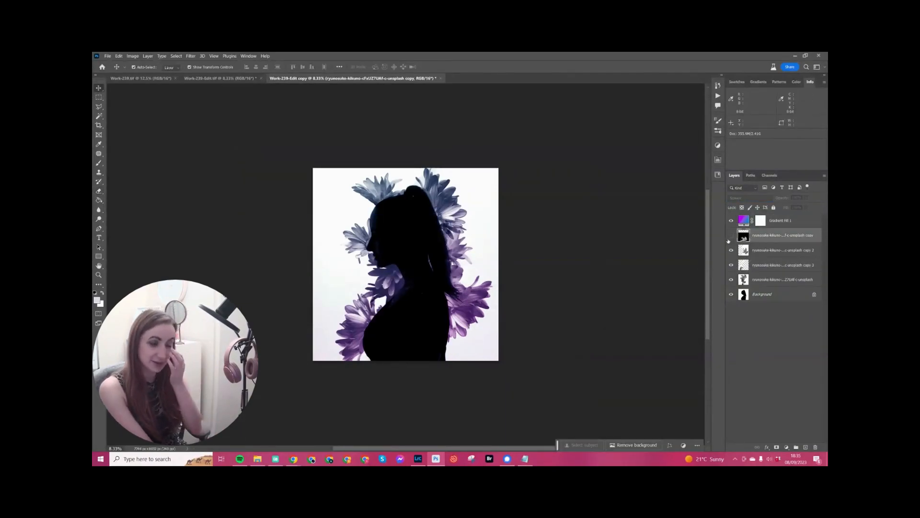
pyautogui.click(729, 239)
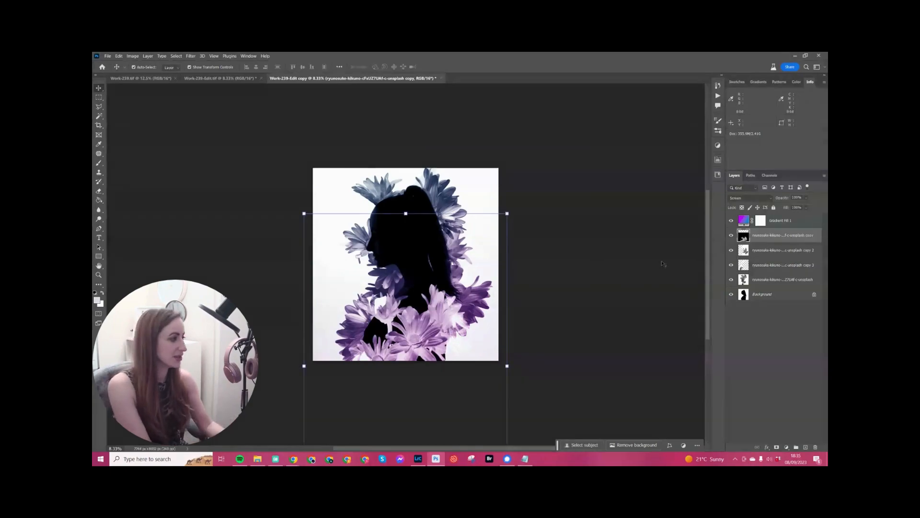
# Try a much lower opacity on the flower copy over the woman's body and restore it to 100%
pyautogui.click(806, 197)
pyautogui.moveTo(814, 206); pyautogui.dragTo(786, 207)
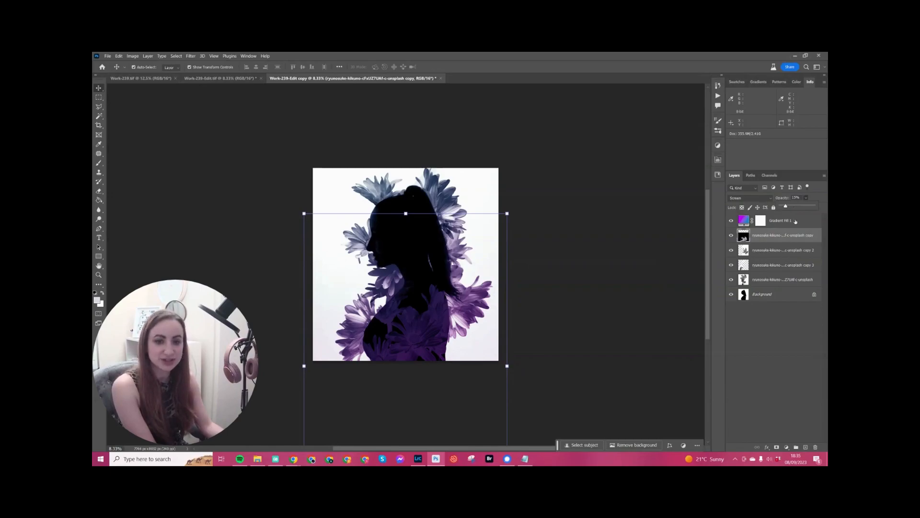
pyautogui.click(814, 206)
# Try enlarging, moving and rotating the flower copy over the woman's body, and deselect the layer
pyautogui.click(773, 223)
pyautogui.click(773, 235)
pyautogui.moveTo(507, 213); pyautogui.dragTo(572, 118)
pyautogui.moveTo(403, 320); pyautogui.dragTo(374, 338)
pyautogui.moveTo(554, 304); pyautogui.dragTo(553, 205)
pyautogui.moveTo(418, 289); pyautogui.dragTo(419, 314)
pyautogui.moveTo(553, 275); pyautogui.dragTo(554, 278)
pyautogui.press('Return')
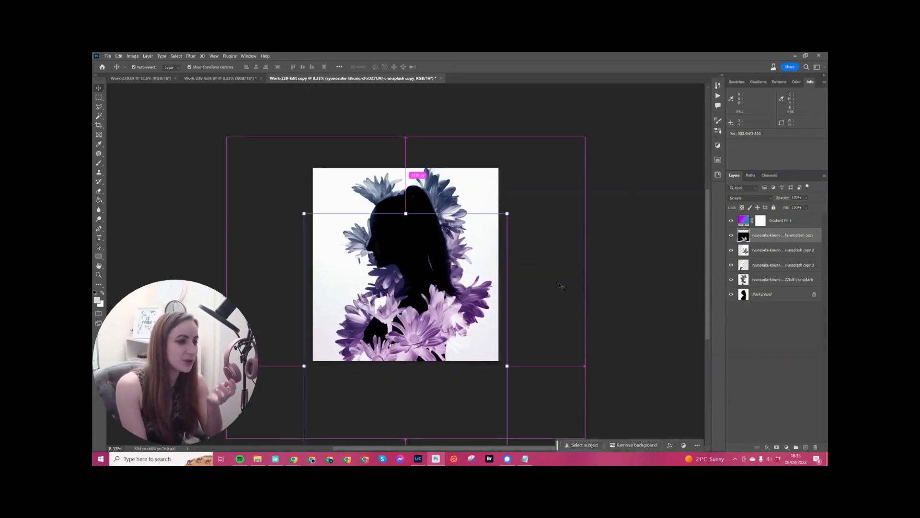
pyautogui.click(559, 286)
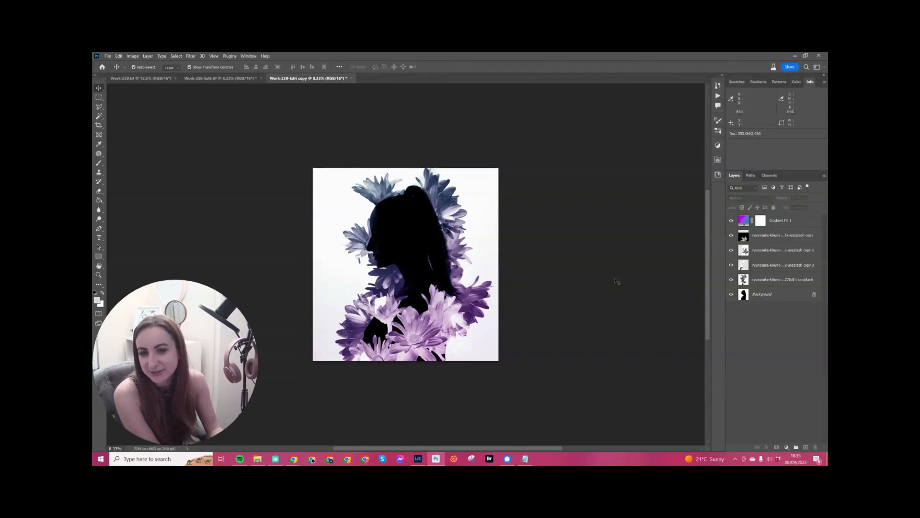